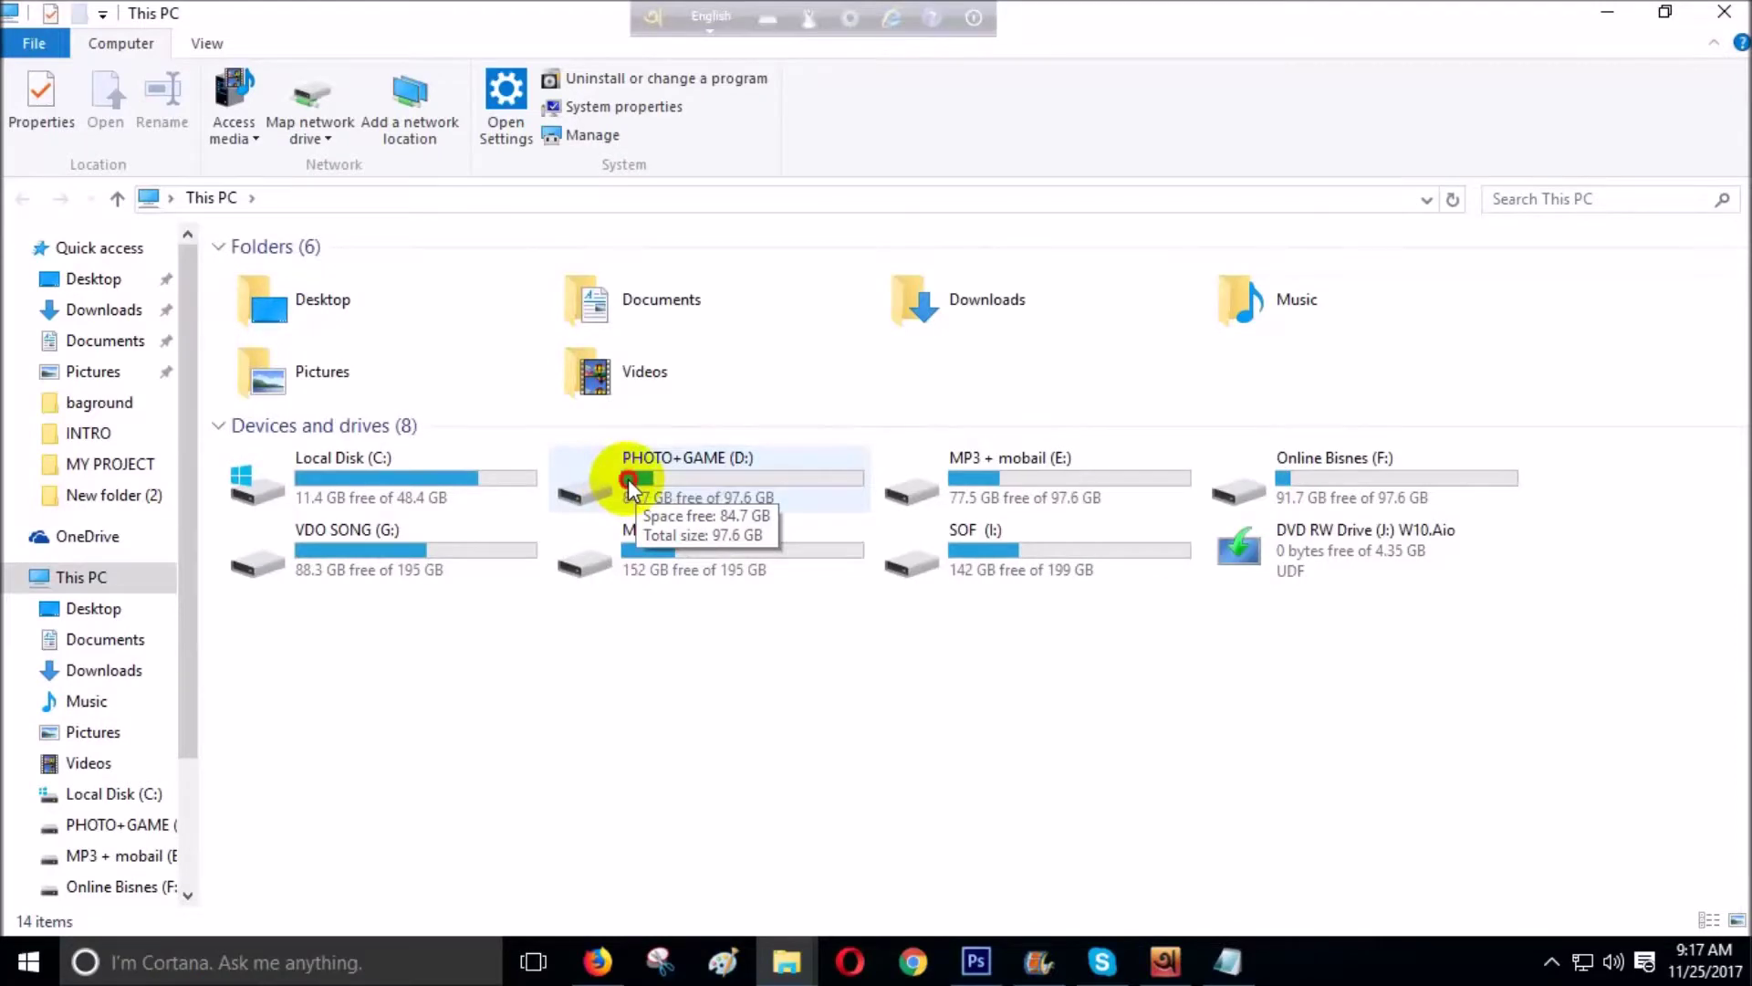
- Open the PHOTO+GAME (D:) drive and practise selecting its items as a group, finishing with only the PHOTO folder selected
double_click(628, 478)
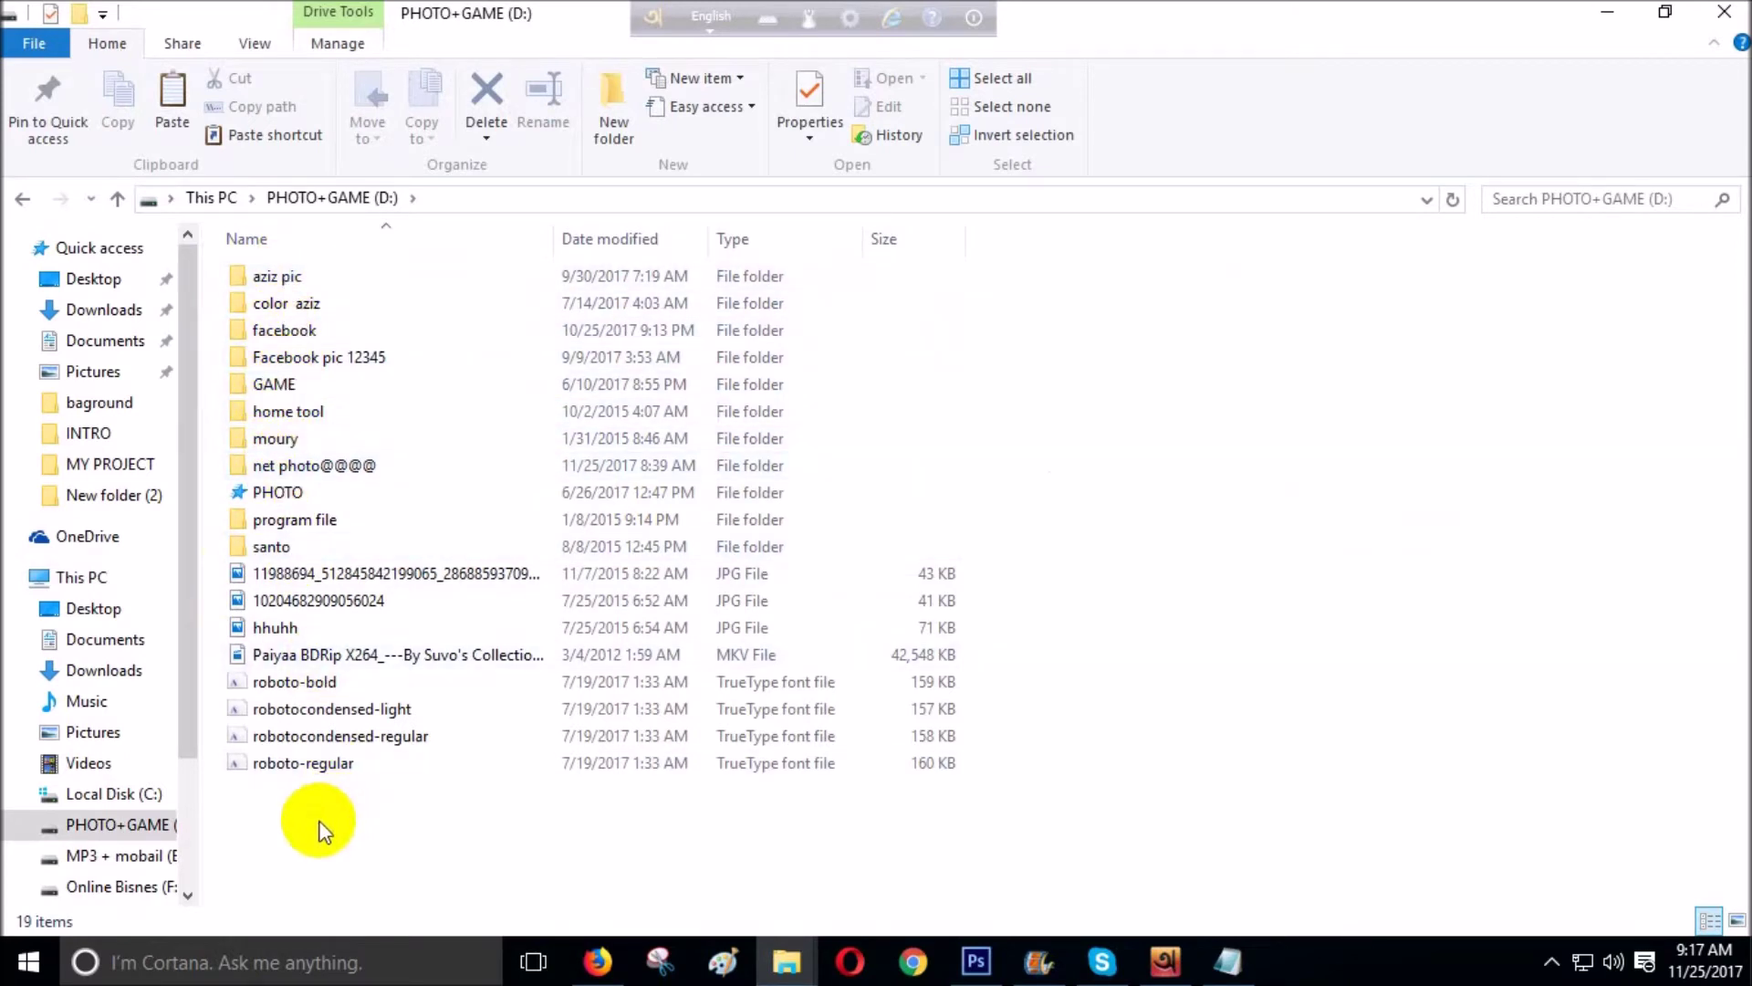
drag(310, 830, 321, 271)
drag(361, 863, 347, 280)
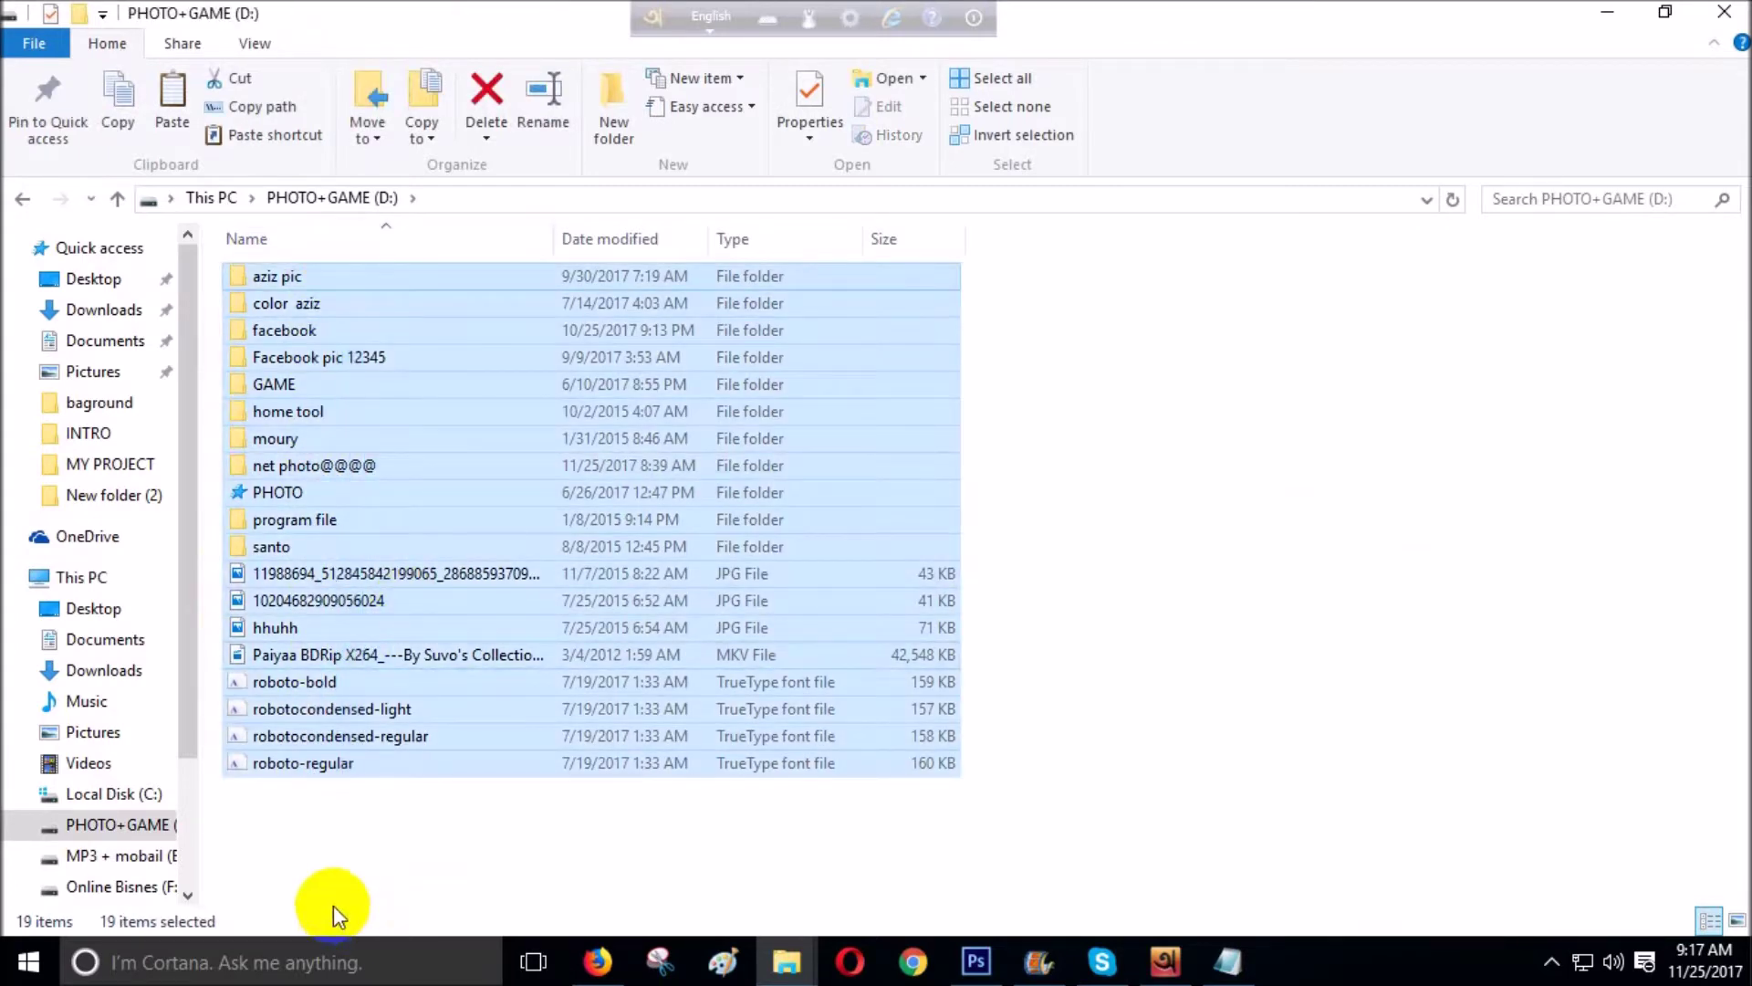
click(343, 847)
drag(340, 841, 286, 303)
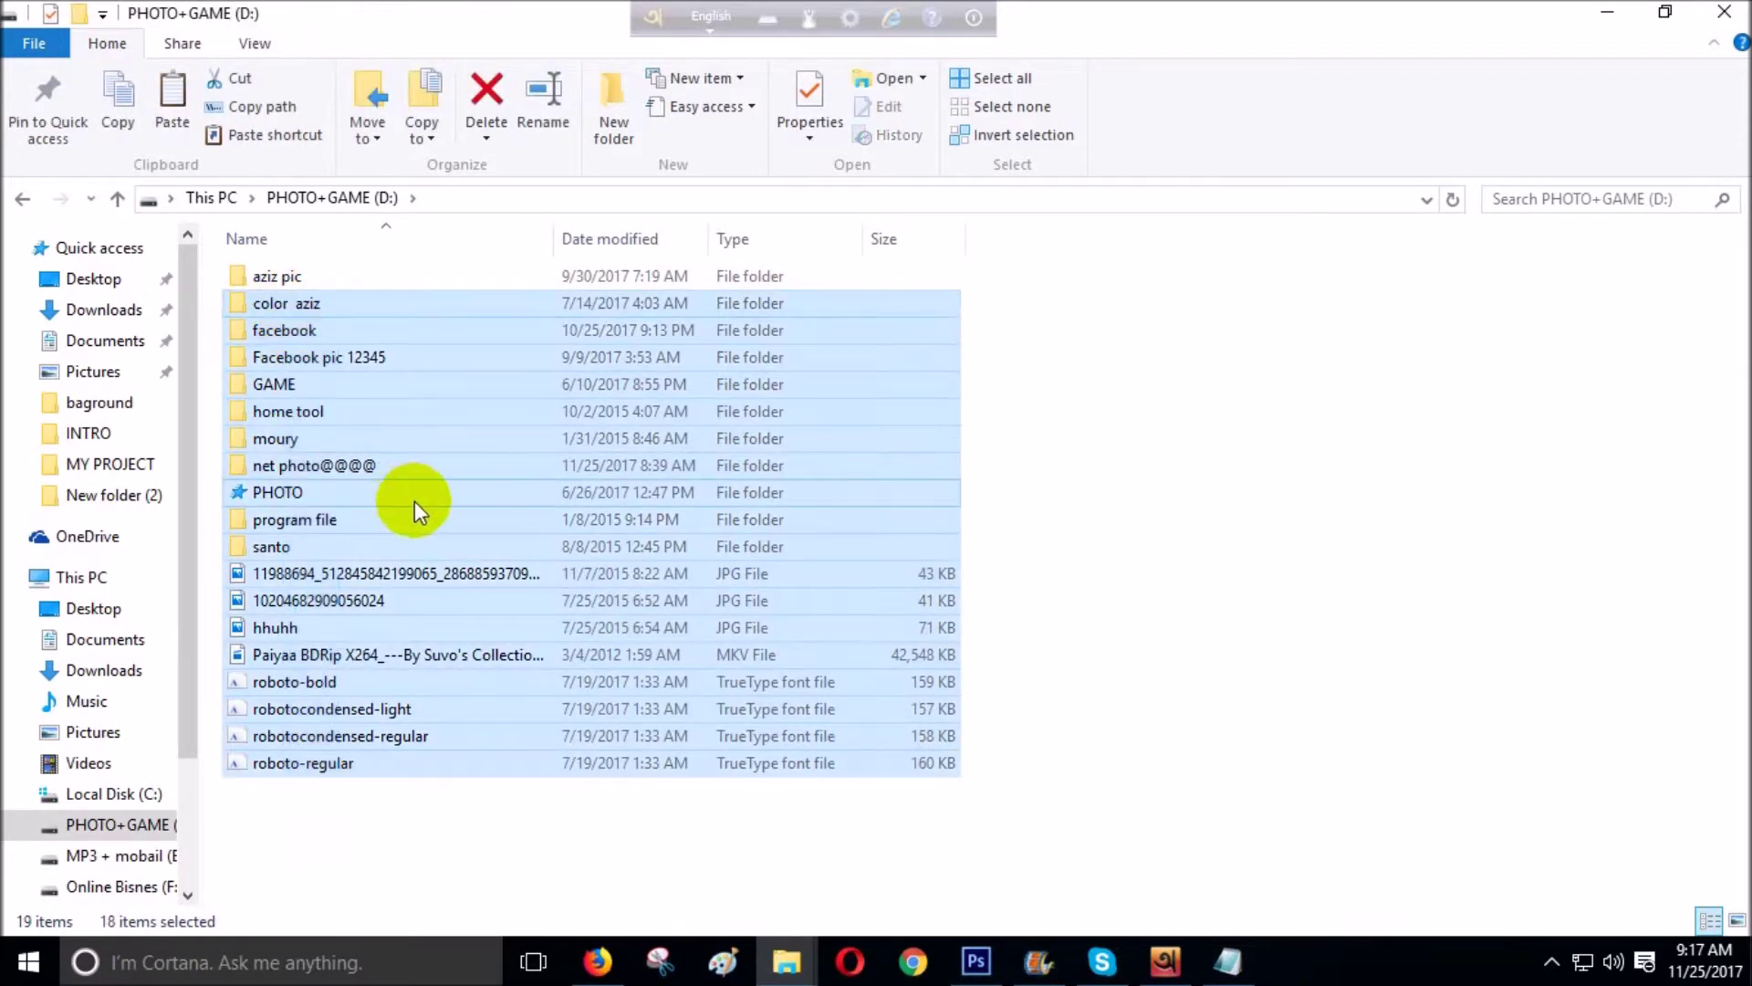
click(349, 819)
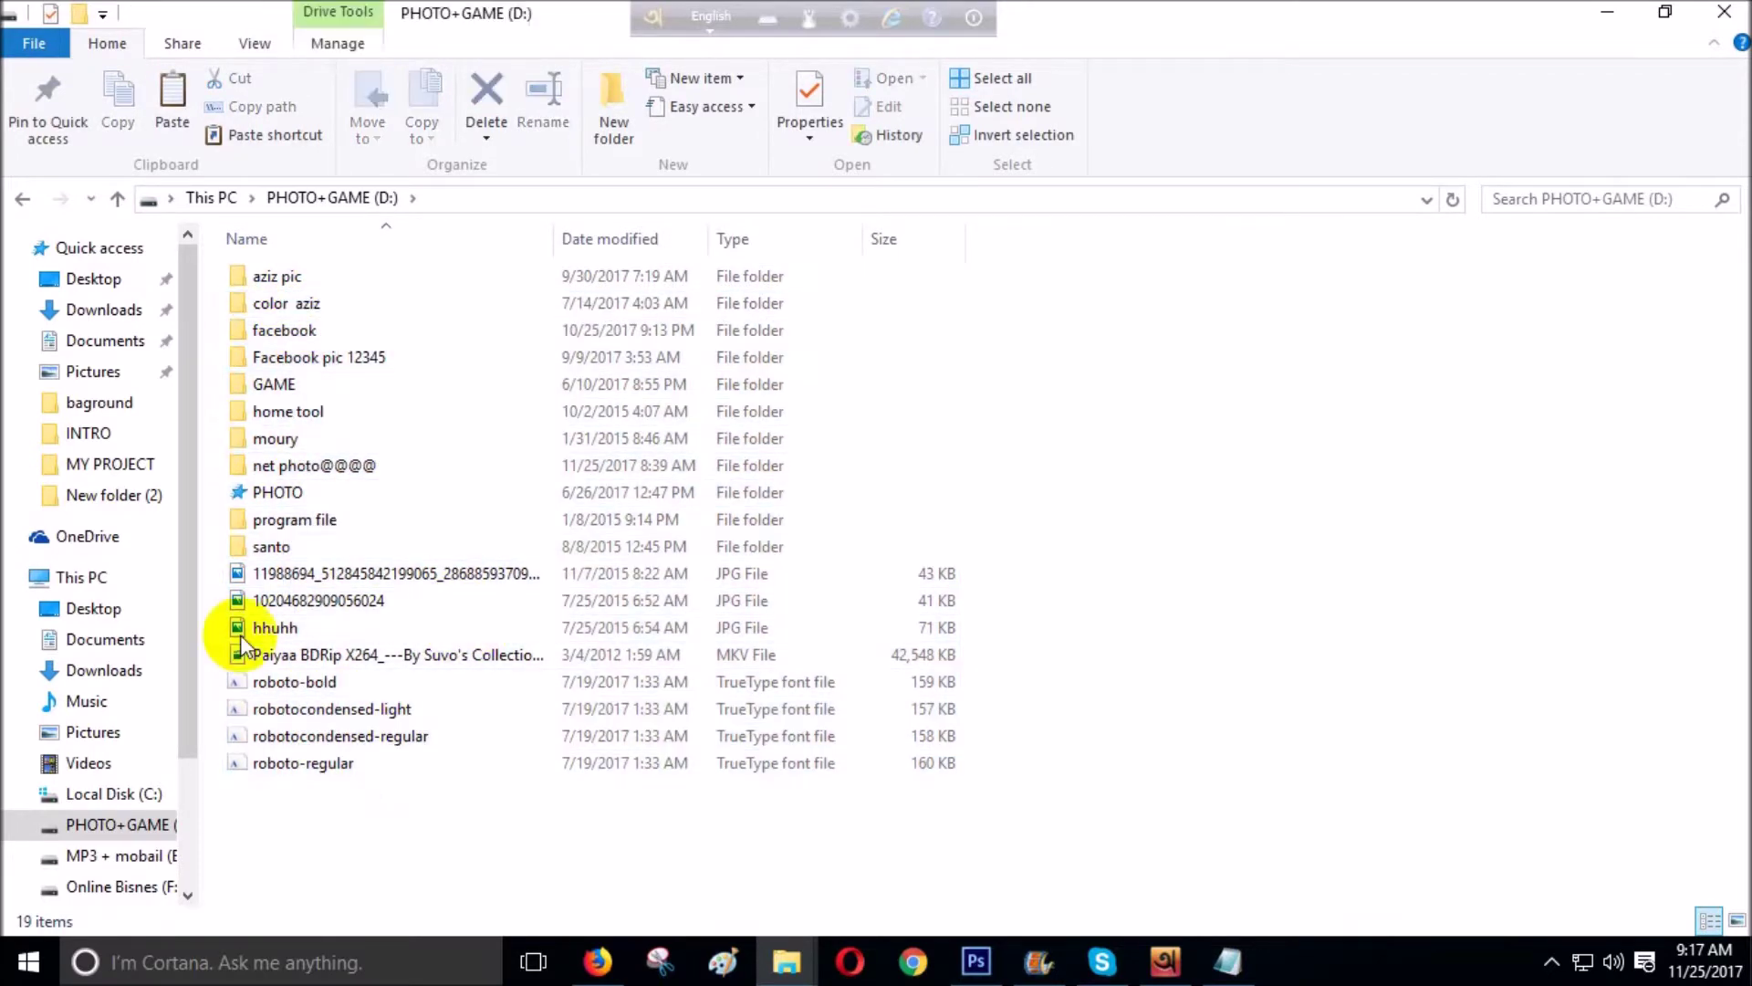
click(243, 387)
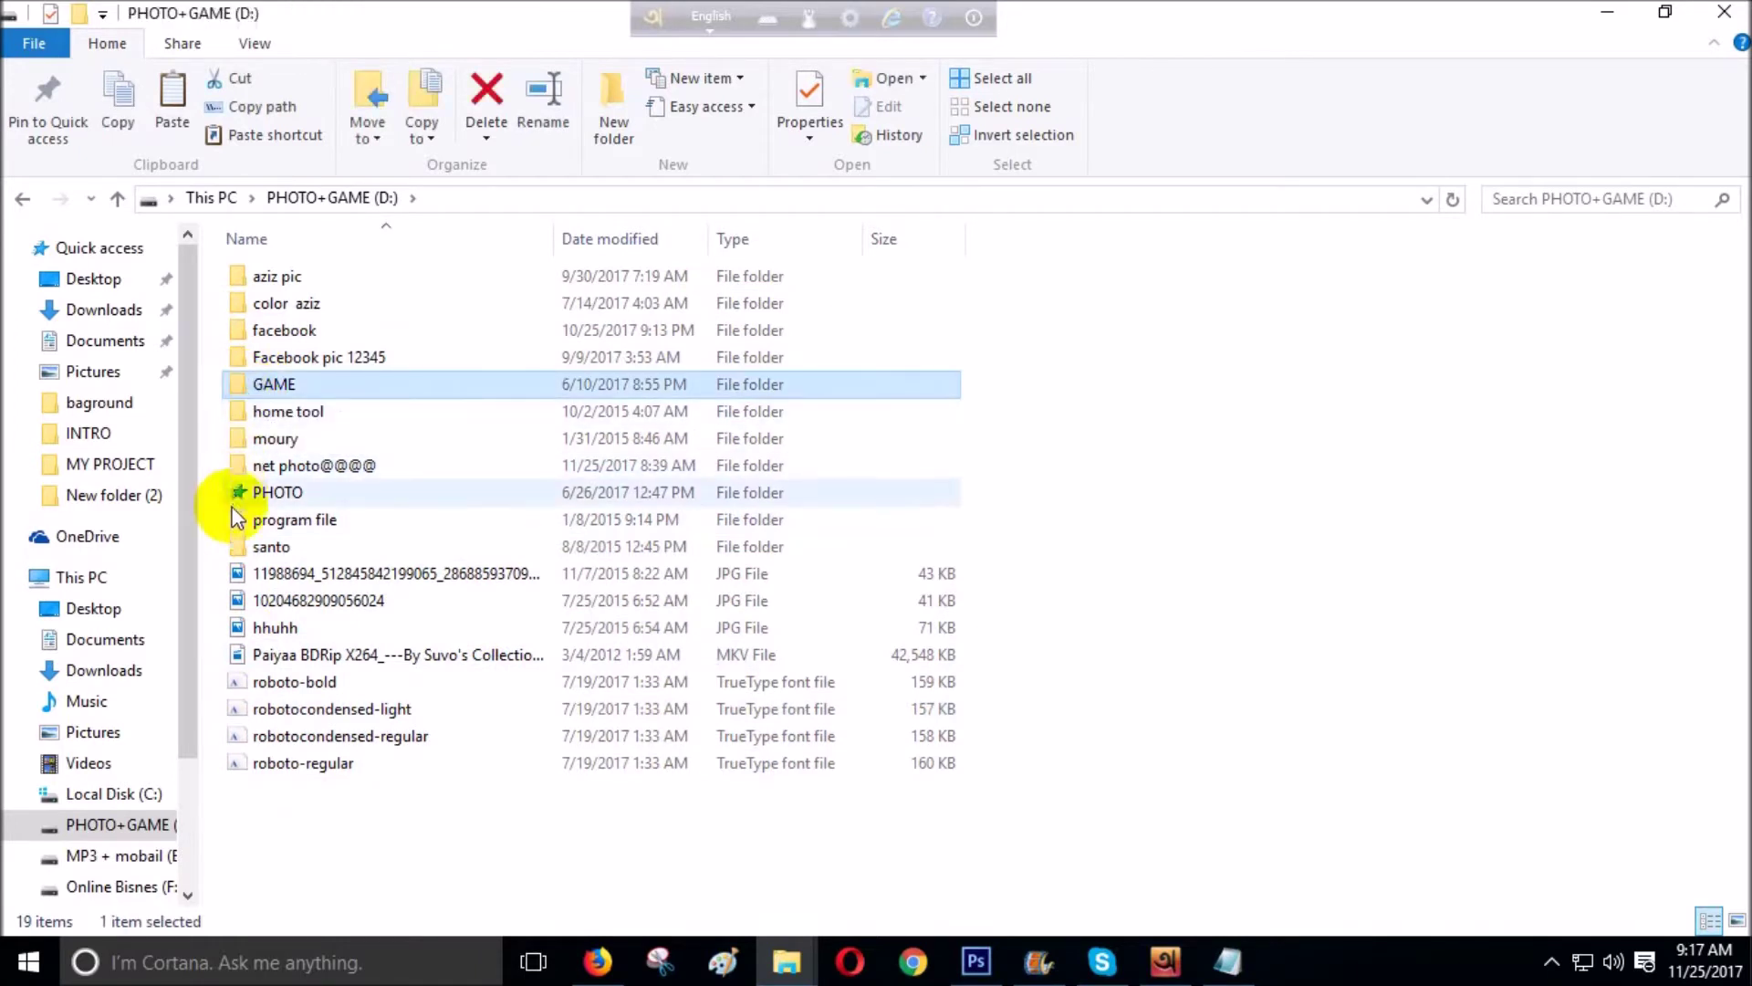
click(248, 495)
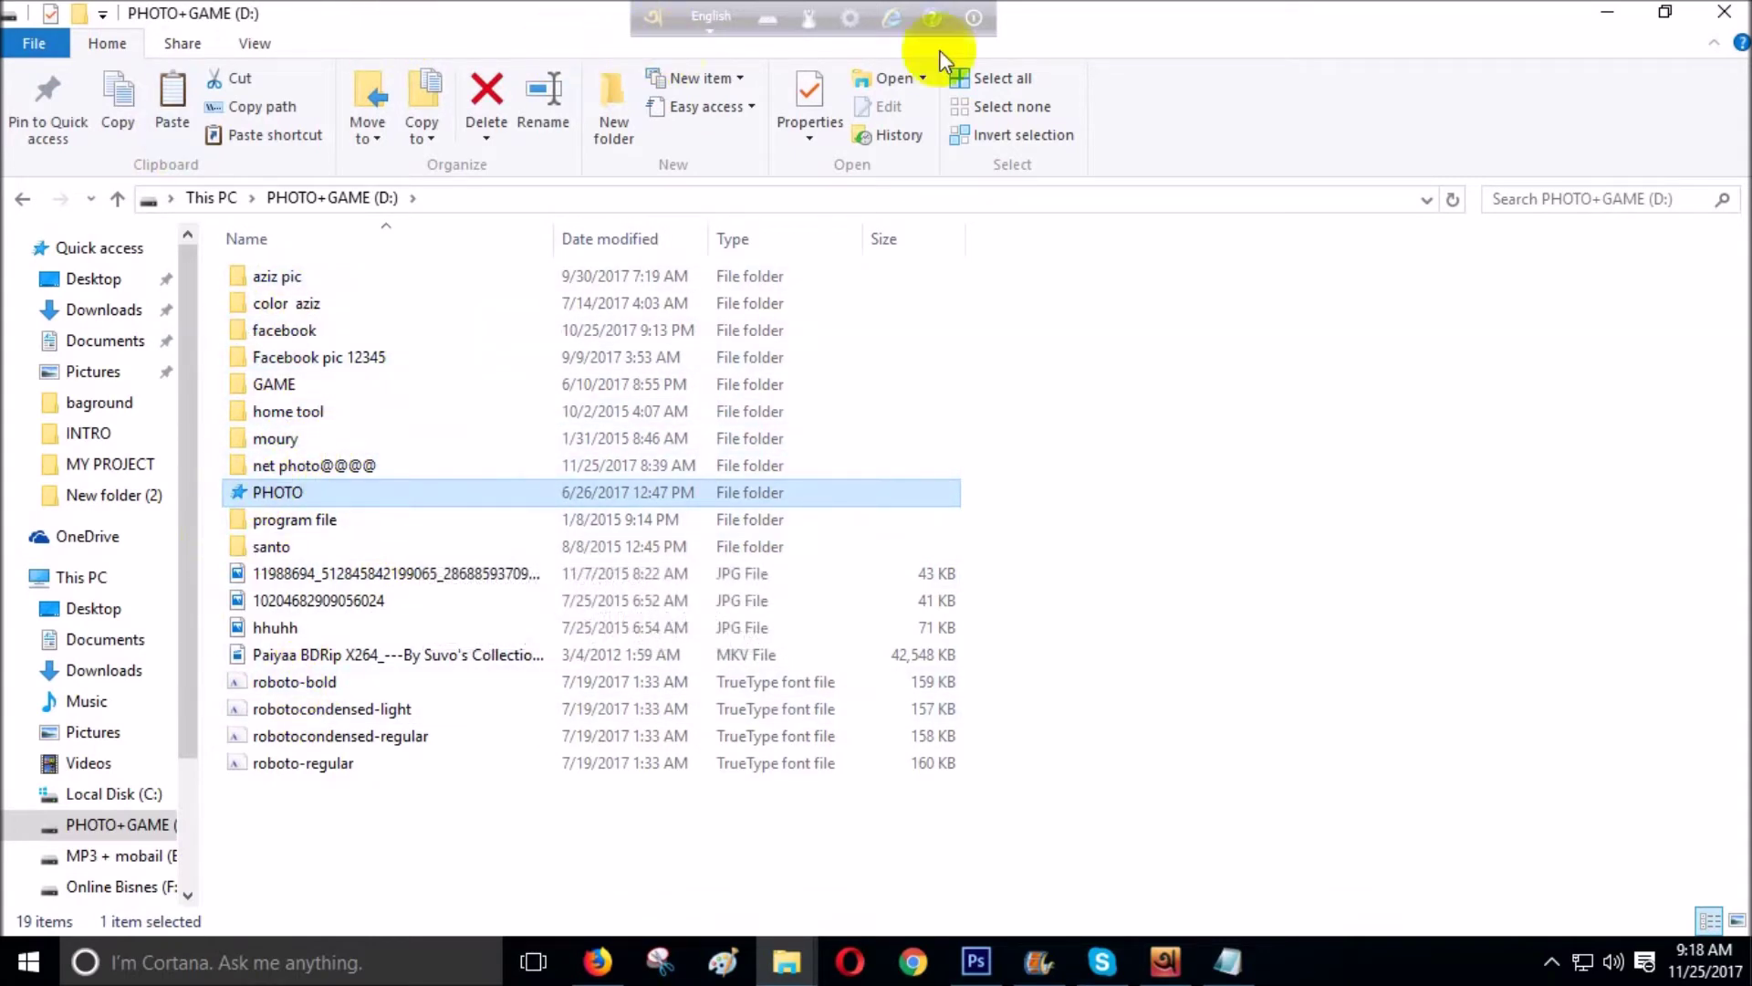
- Restore the drive window to a smaller size and open This PC from the desktop in a separate maximized window
click(1666, 14)
drag(374, 41, 940, 75)
double_click(68, 53)
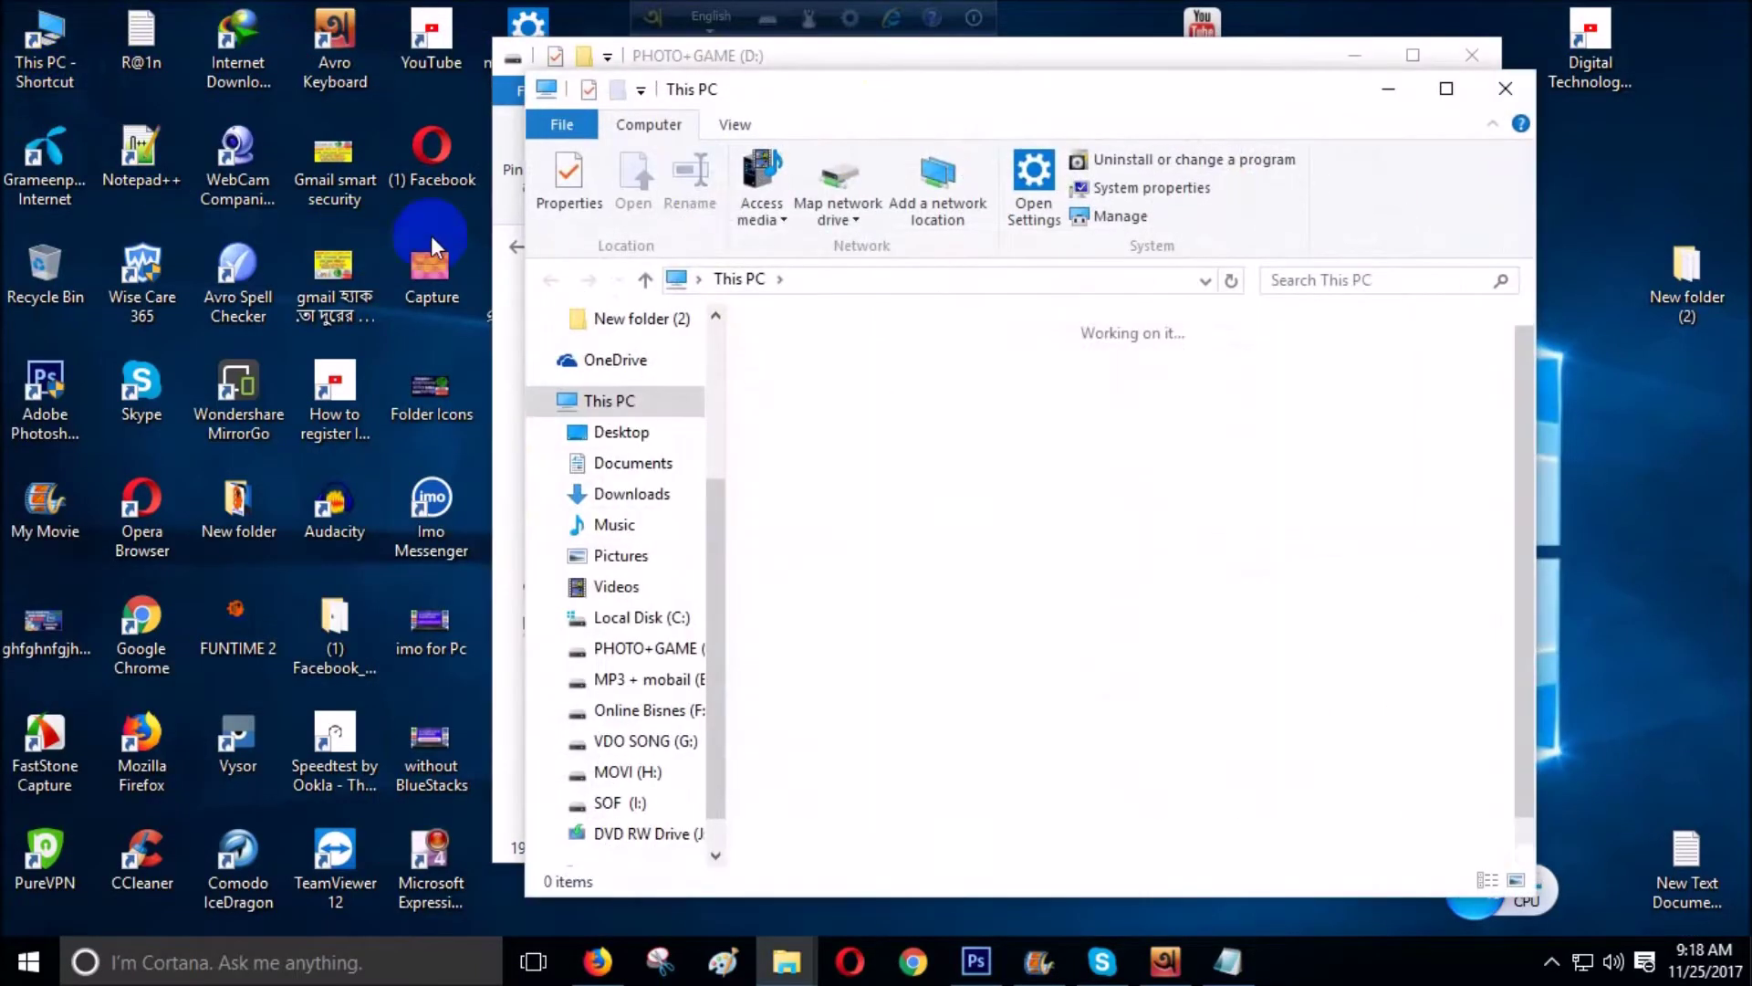
click(1446, 88)
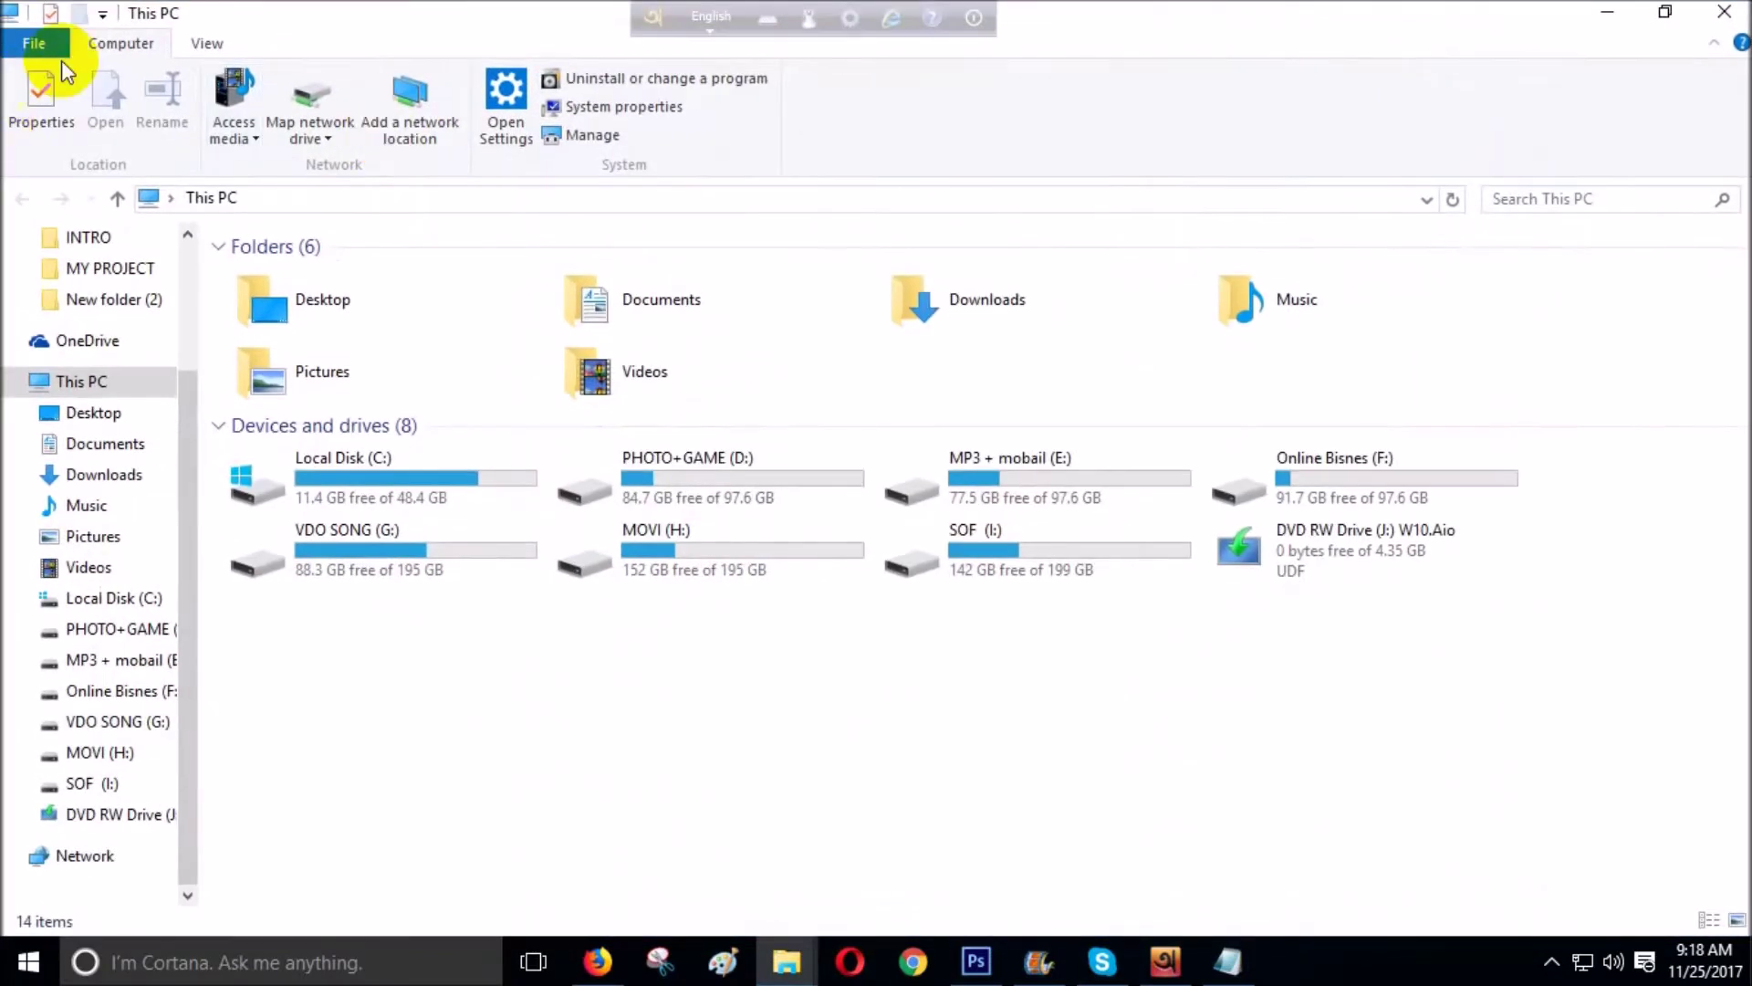
click(35, 43)
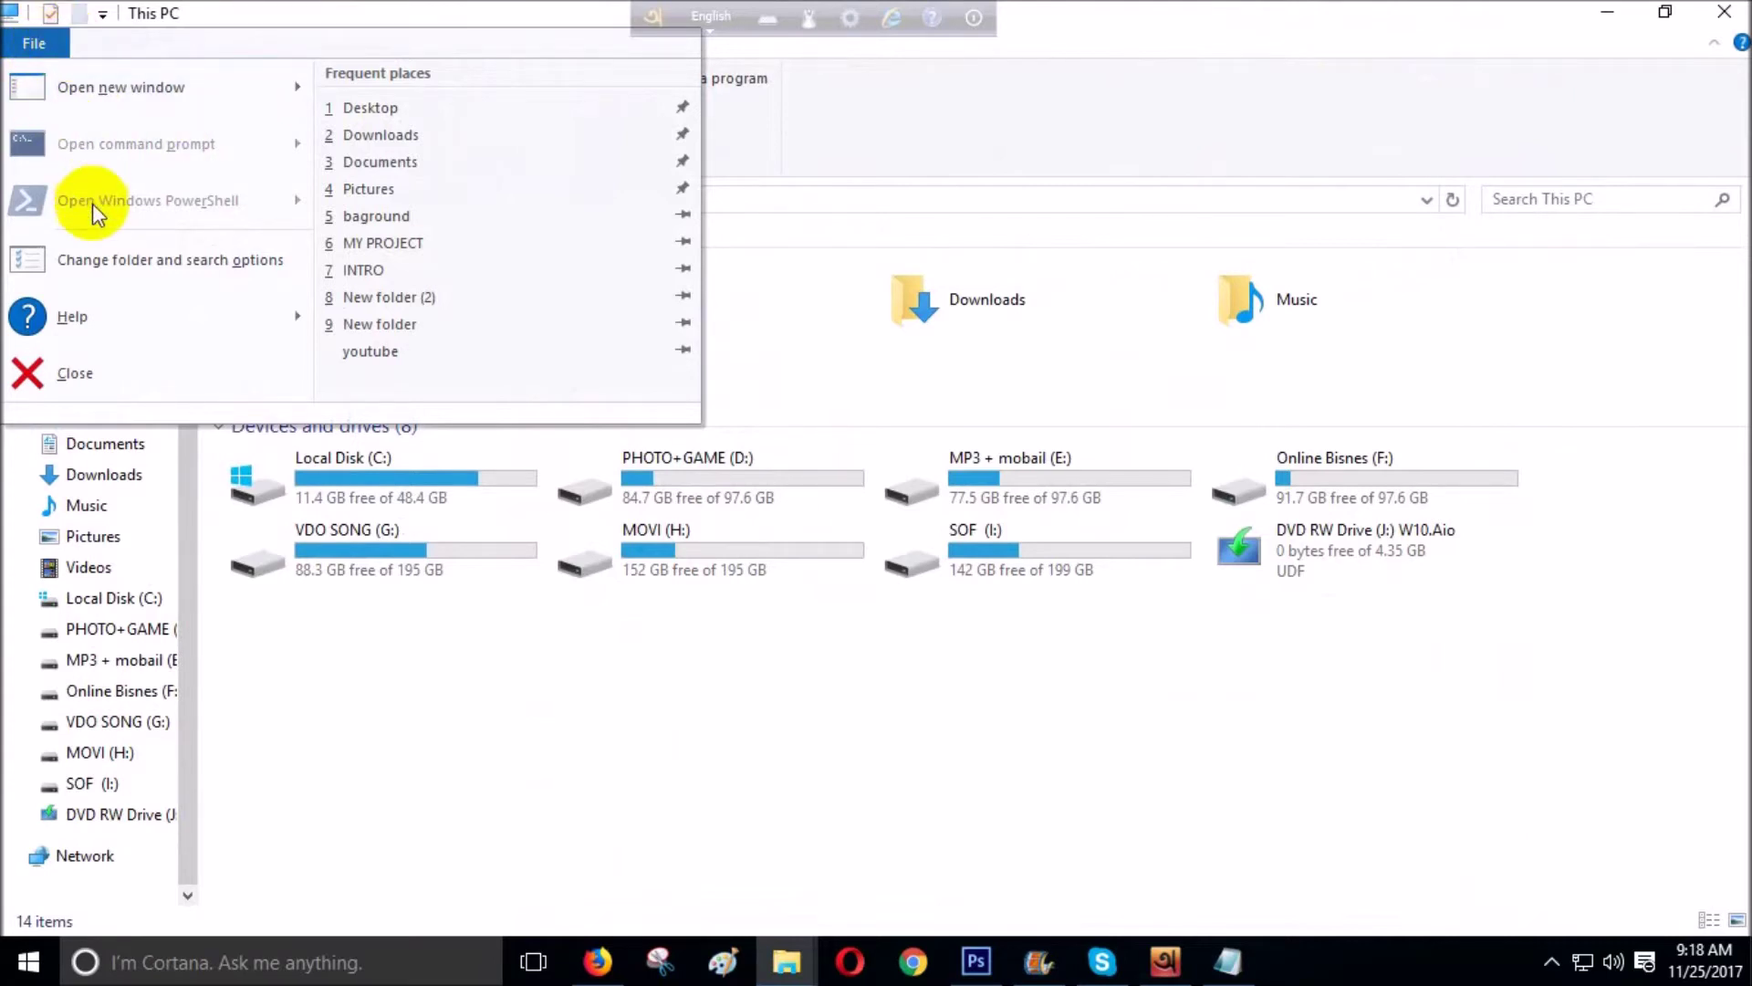
mouse_move(139, 336)
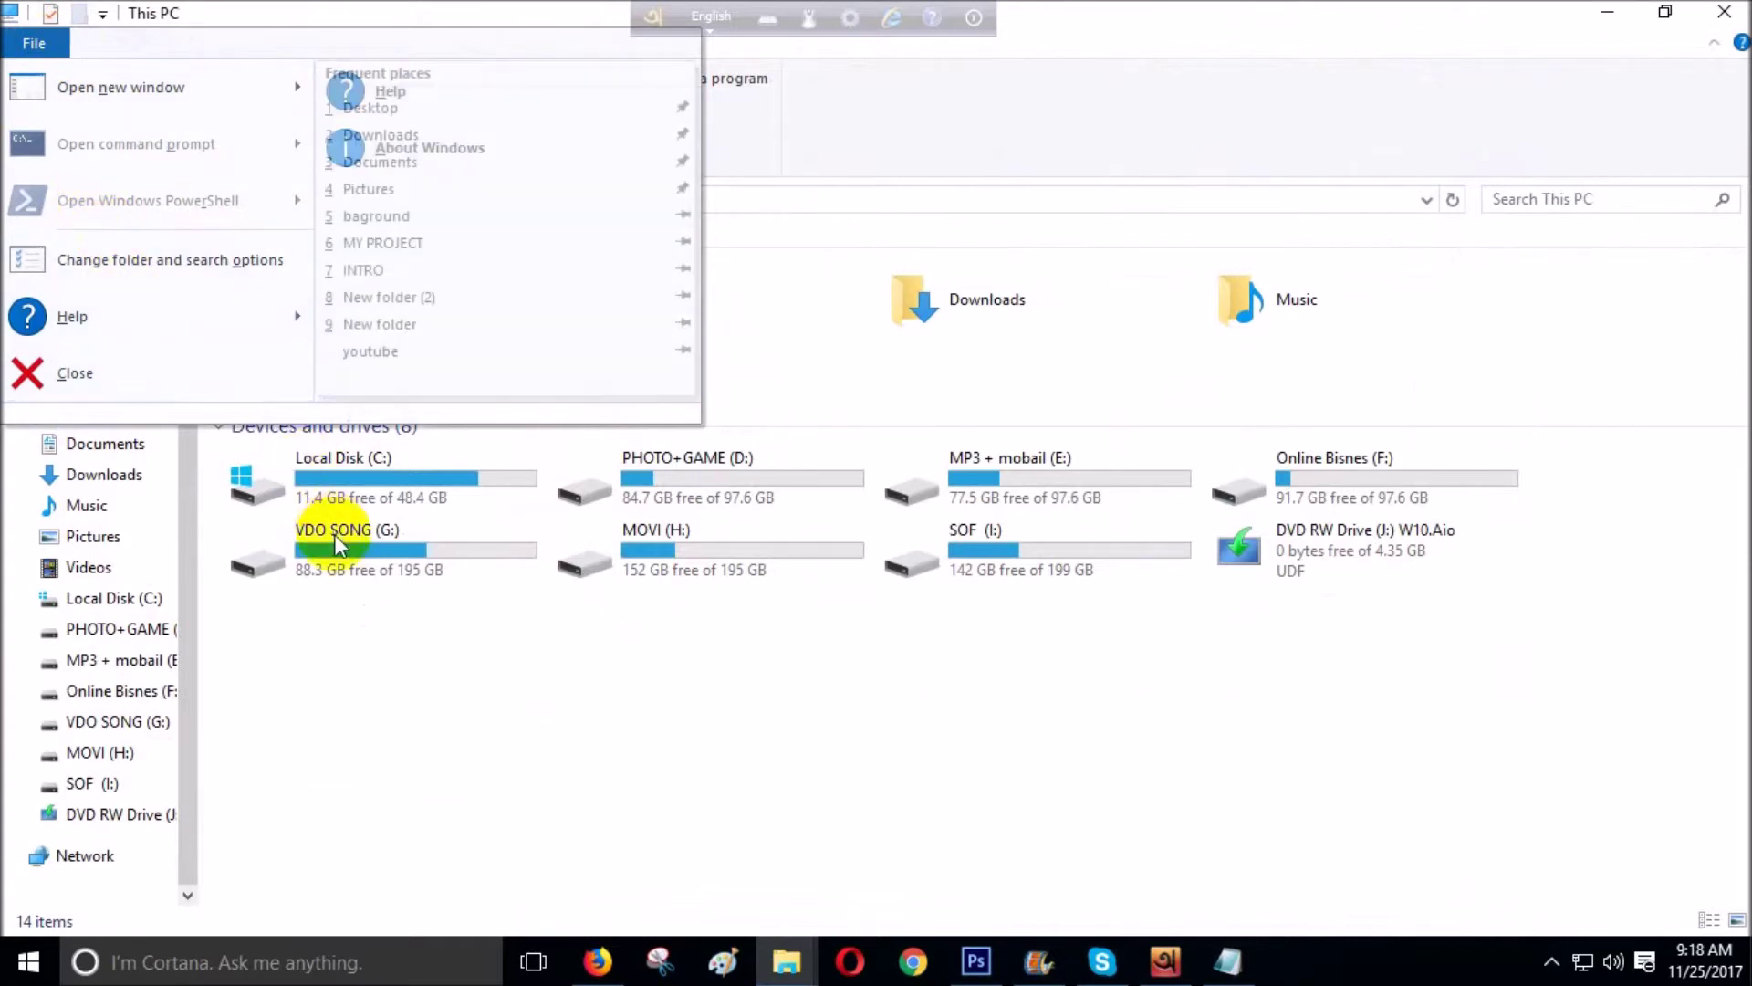
click(24, 40)
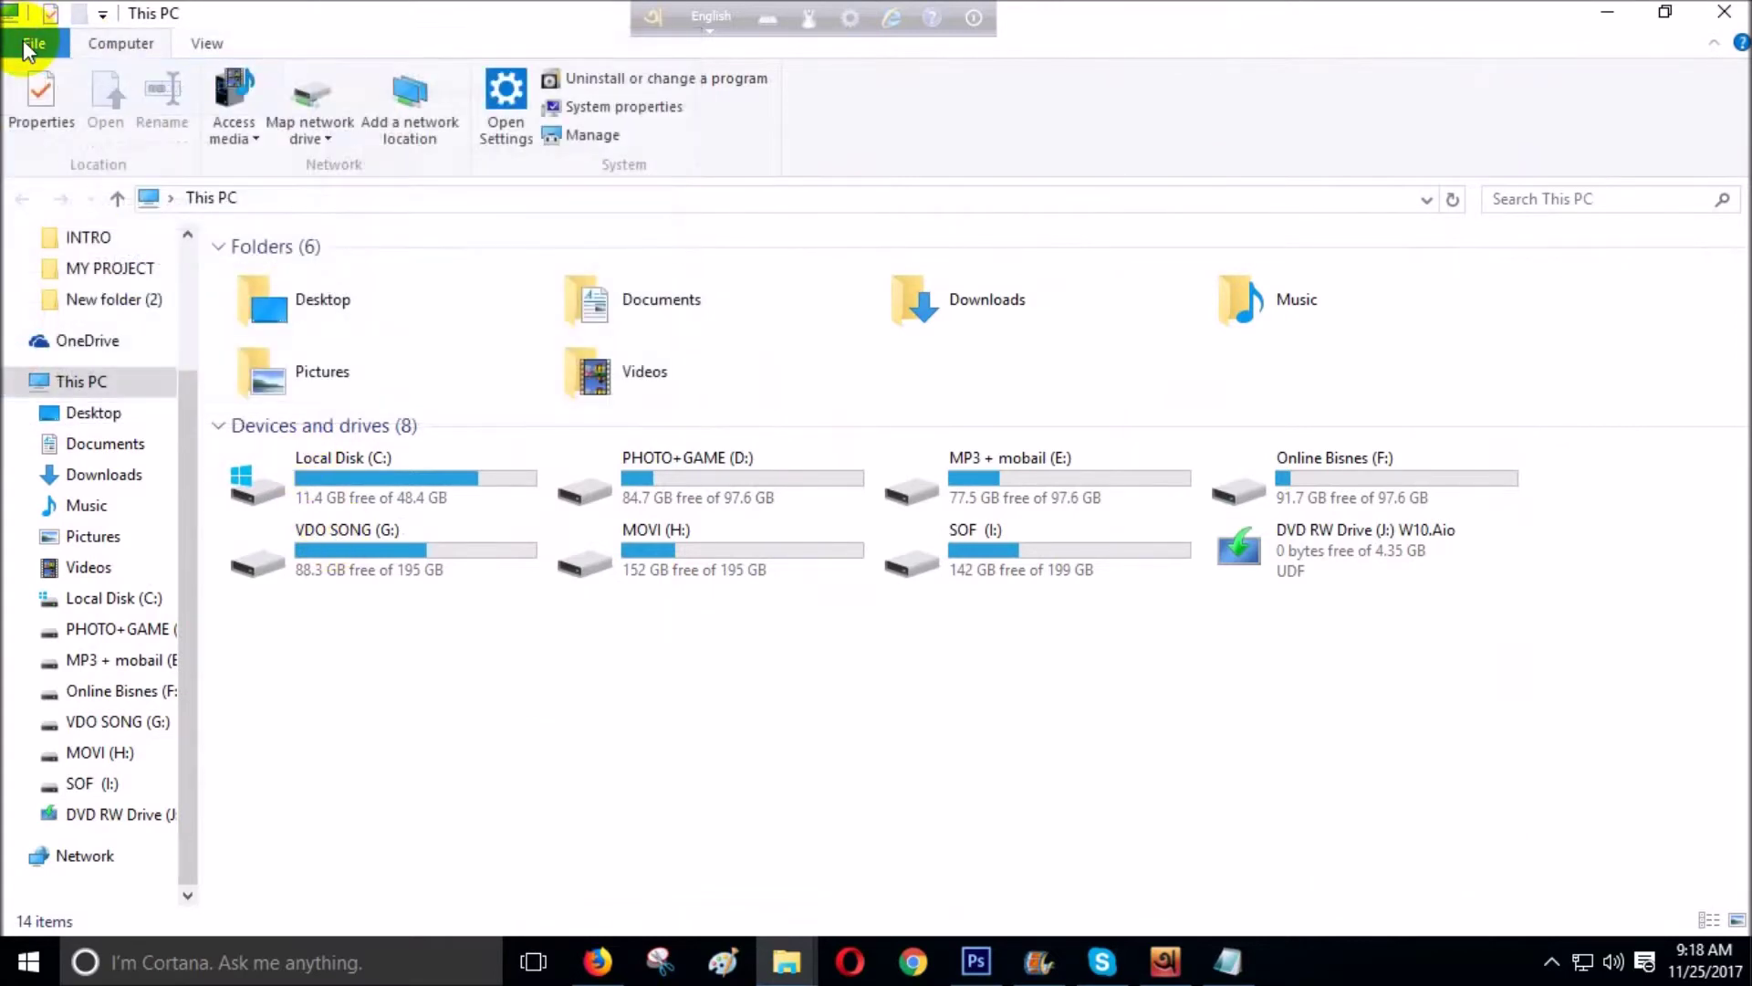
click(26, 42)
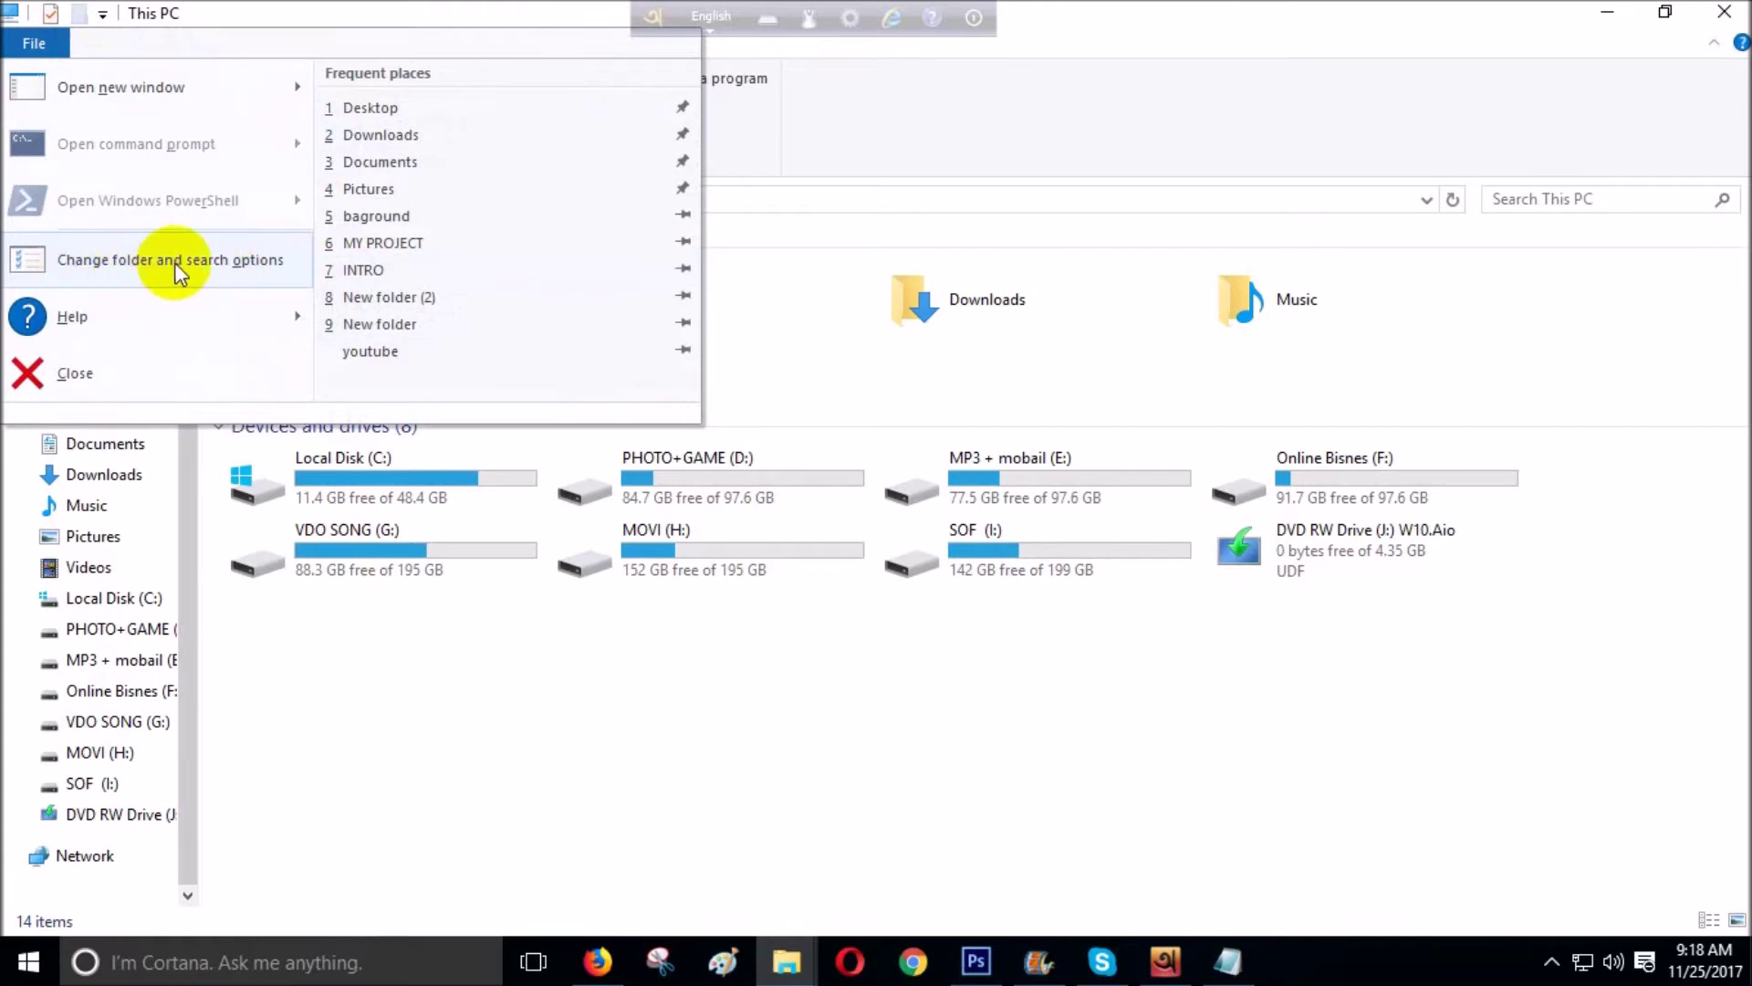
click(38, 41)
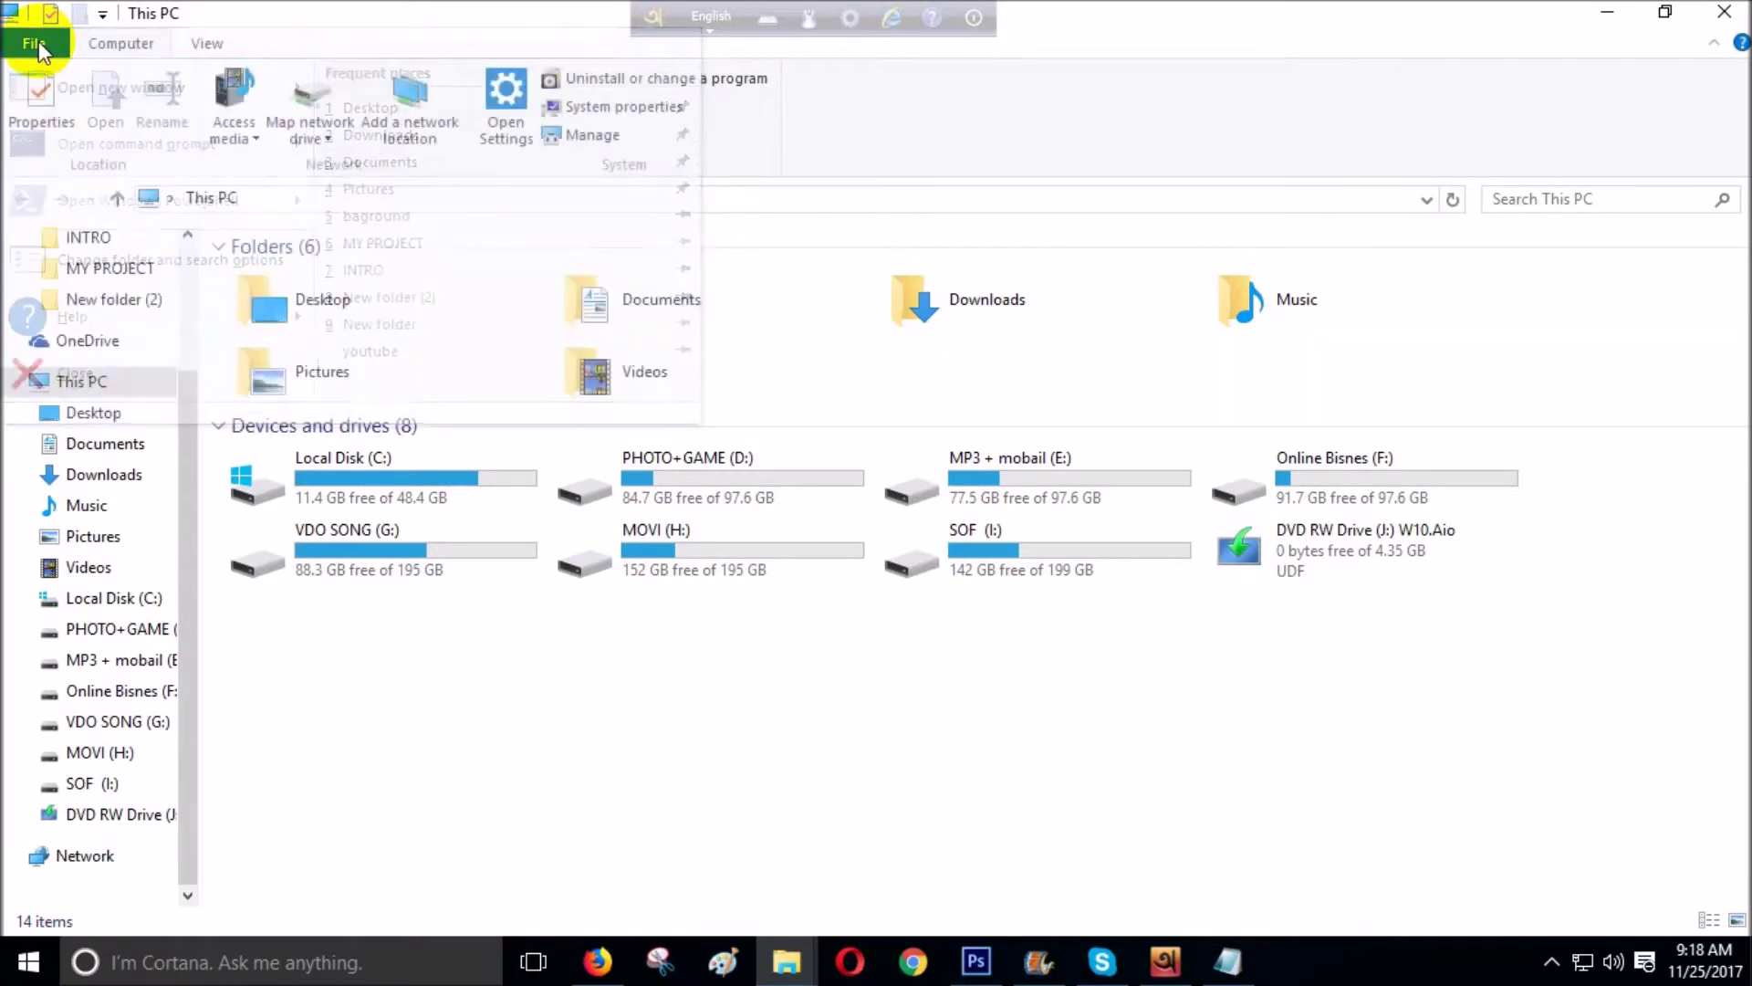
- Enable "Use check boxes to select items" in the advanced view settings of Folder Options and apply the change
click(38, 41)
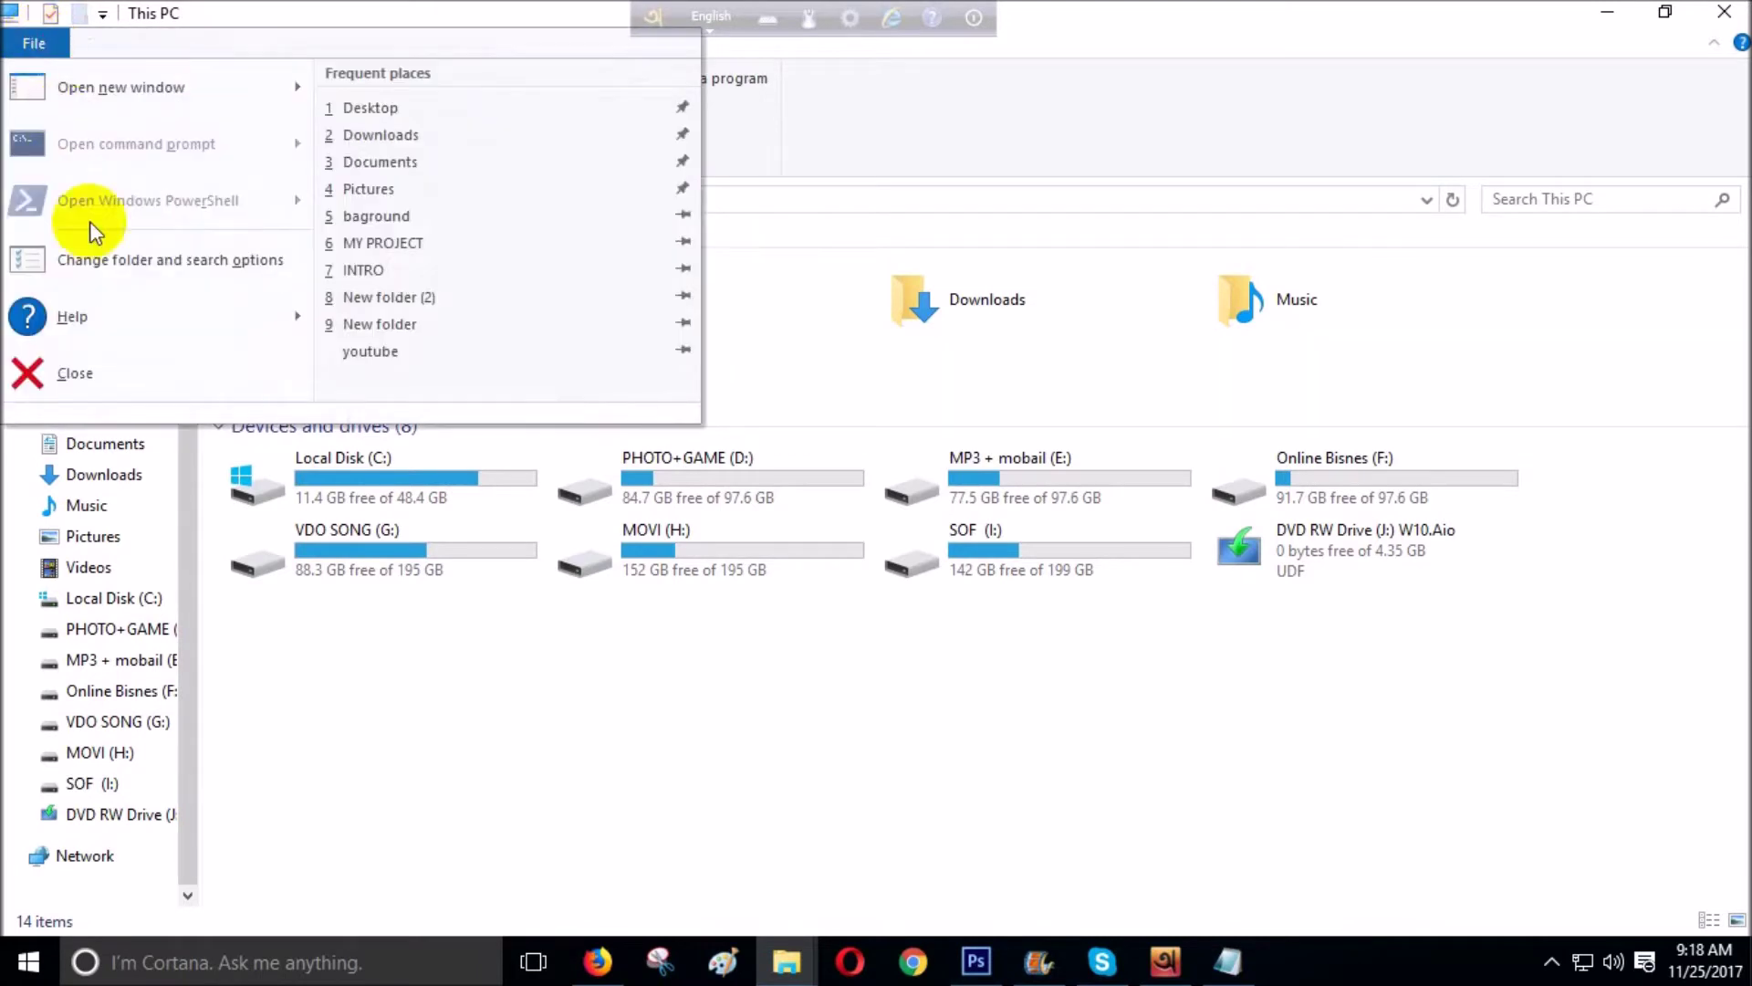
click(170, 270)
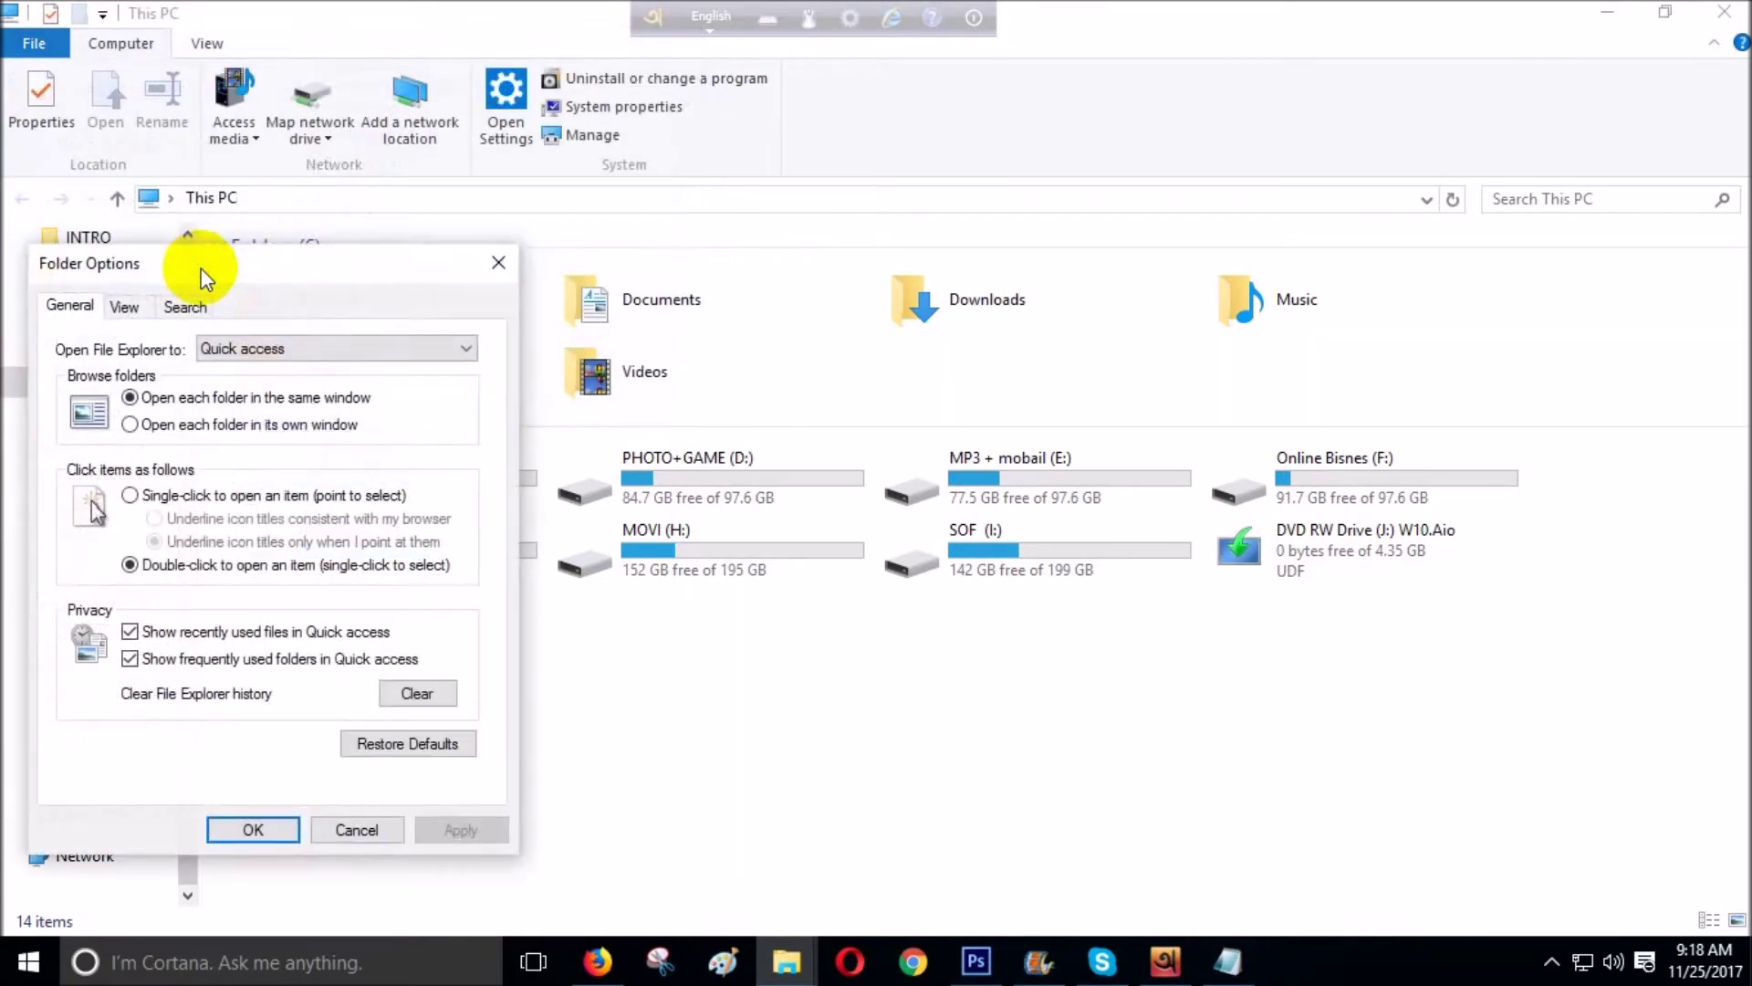
click(128, 308)
drag(325, 272, 400, 146)
scroll(275, 547, down, 7)
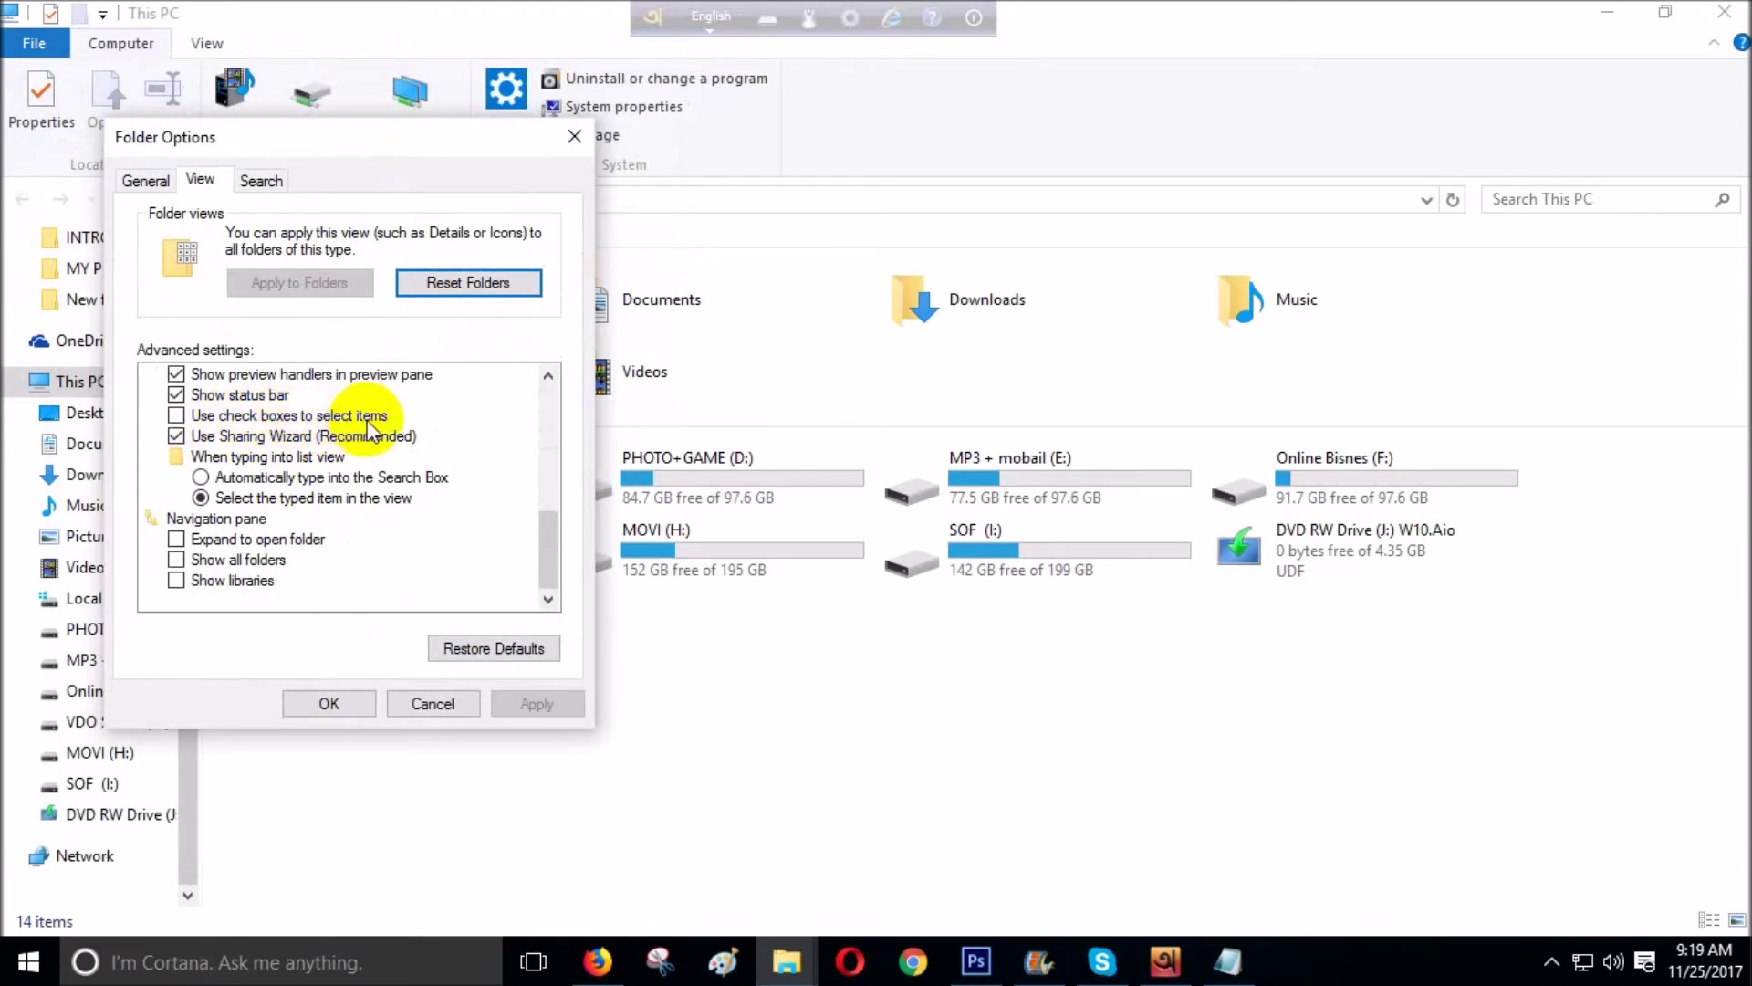
click(177, 415)
click(538, 704)
click(330, 704)
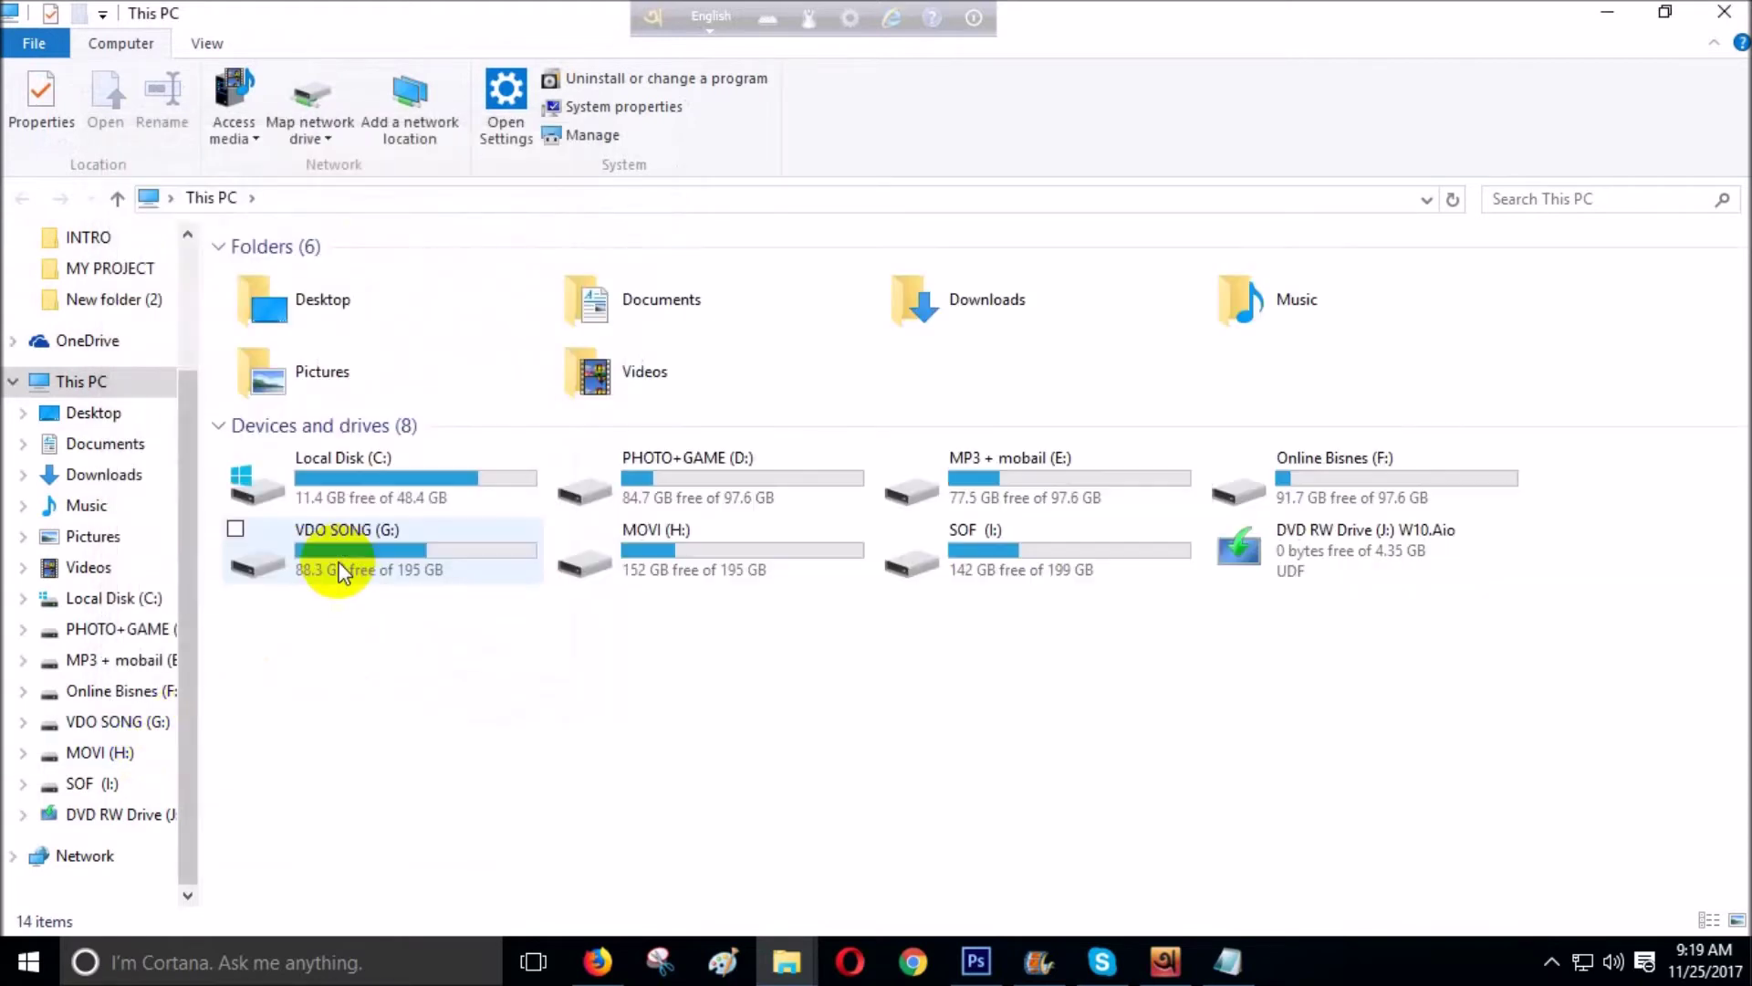
- Try the item check boxes on the PHOTO+GAME (D:), MP3 + mobail (E:) and Online Bisnes (F:) drives
click(563, 457)
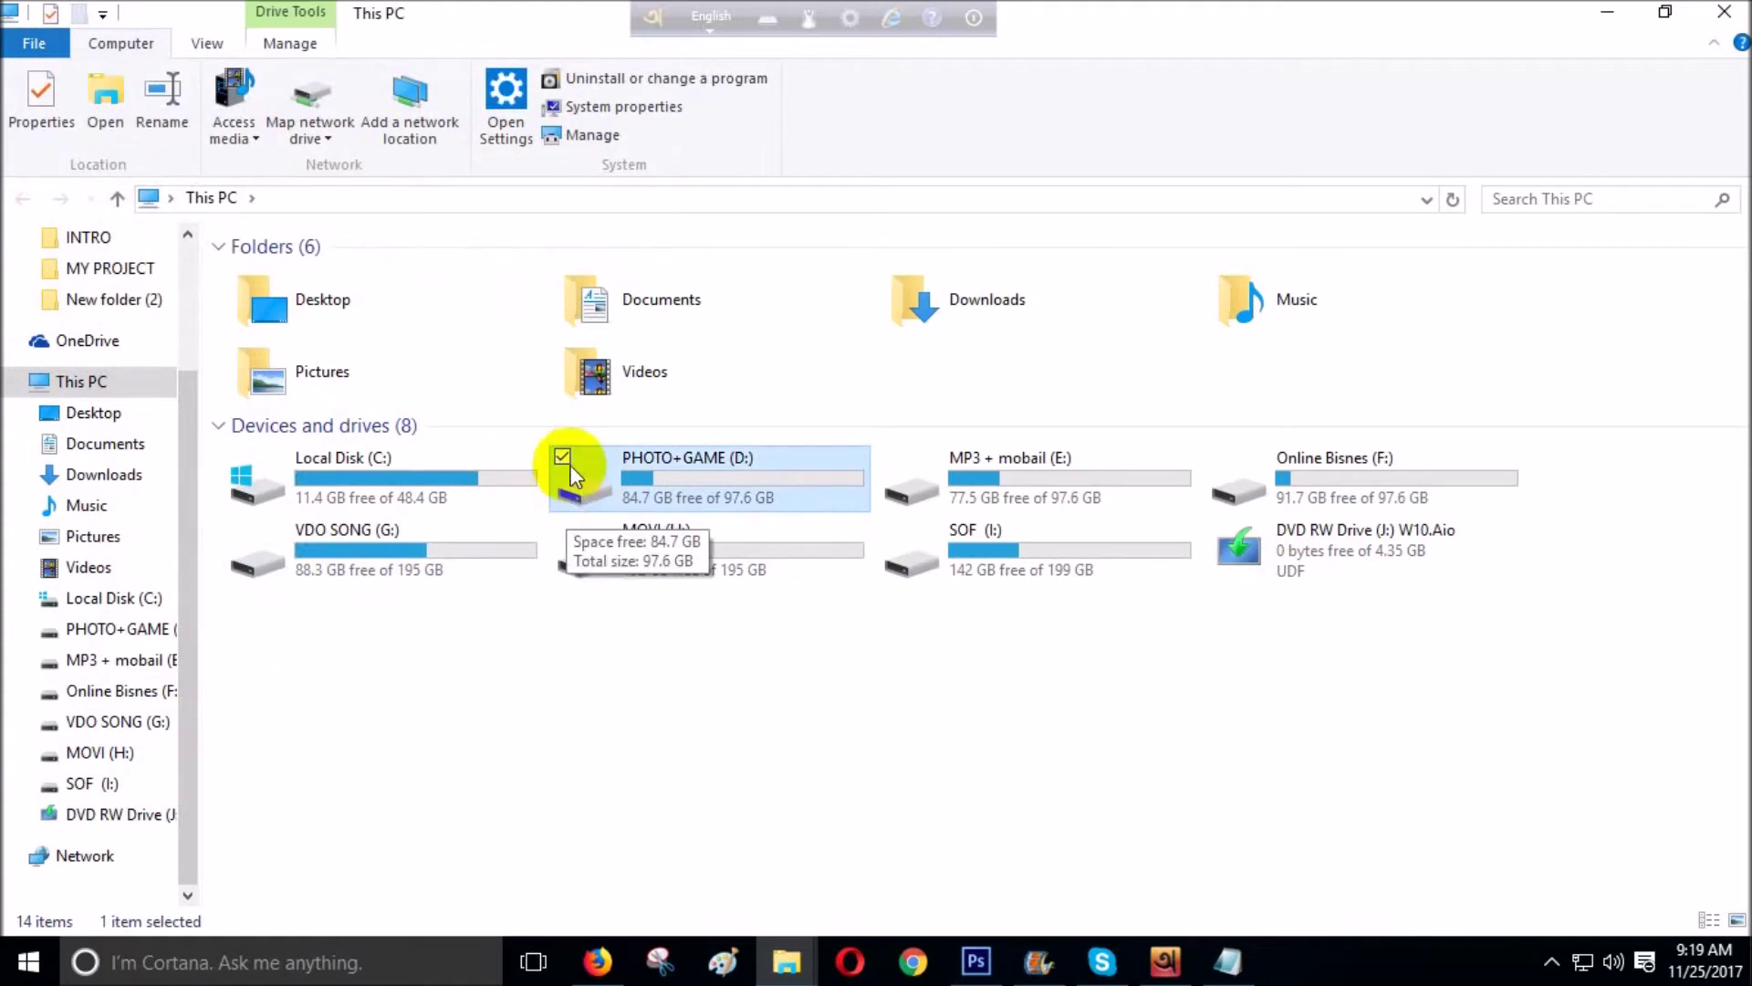
click(564, 457)
click(888, 457)
click(889, 457)
click(1217, 457)
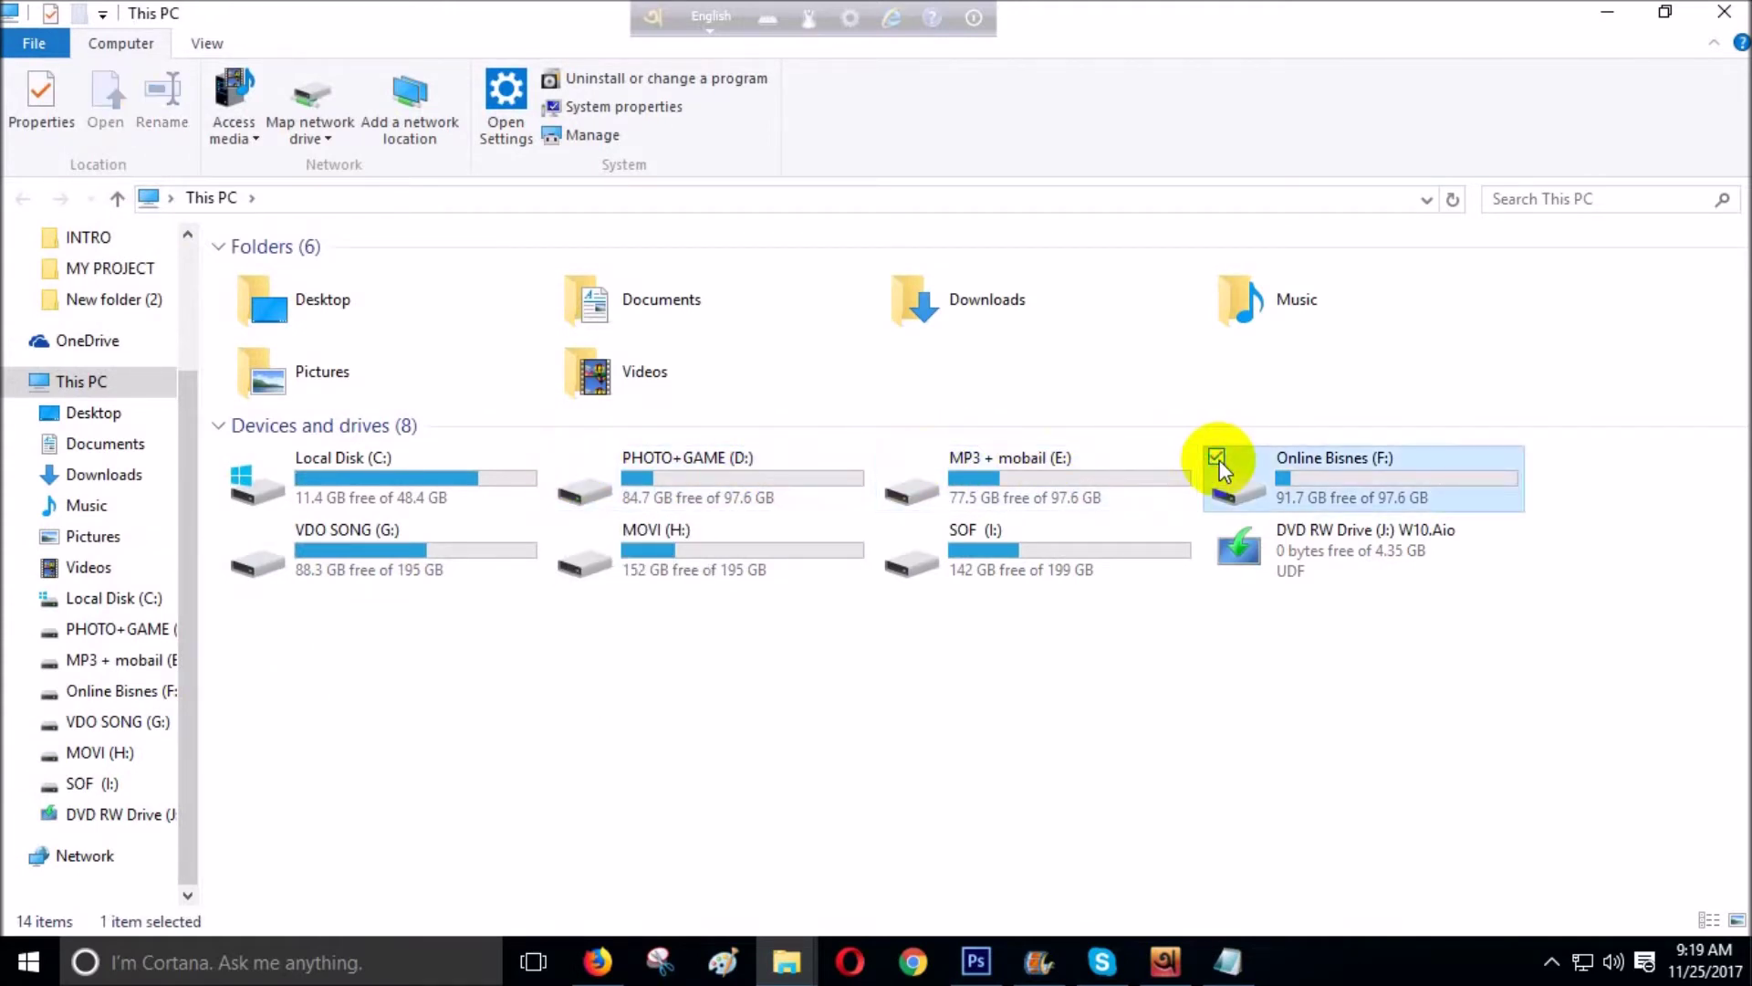
- Return to the PHOTO+GAME (D:) window at full size and untick the PHOTO folder
click(1719, 23)
click(1415, 57)
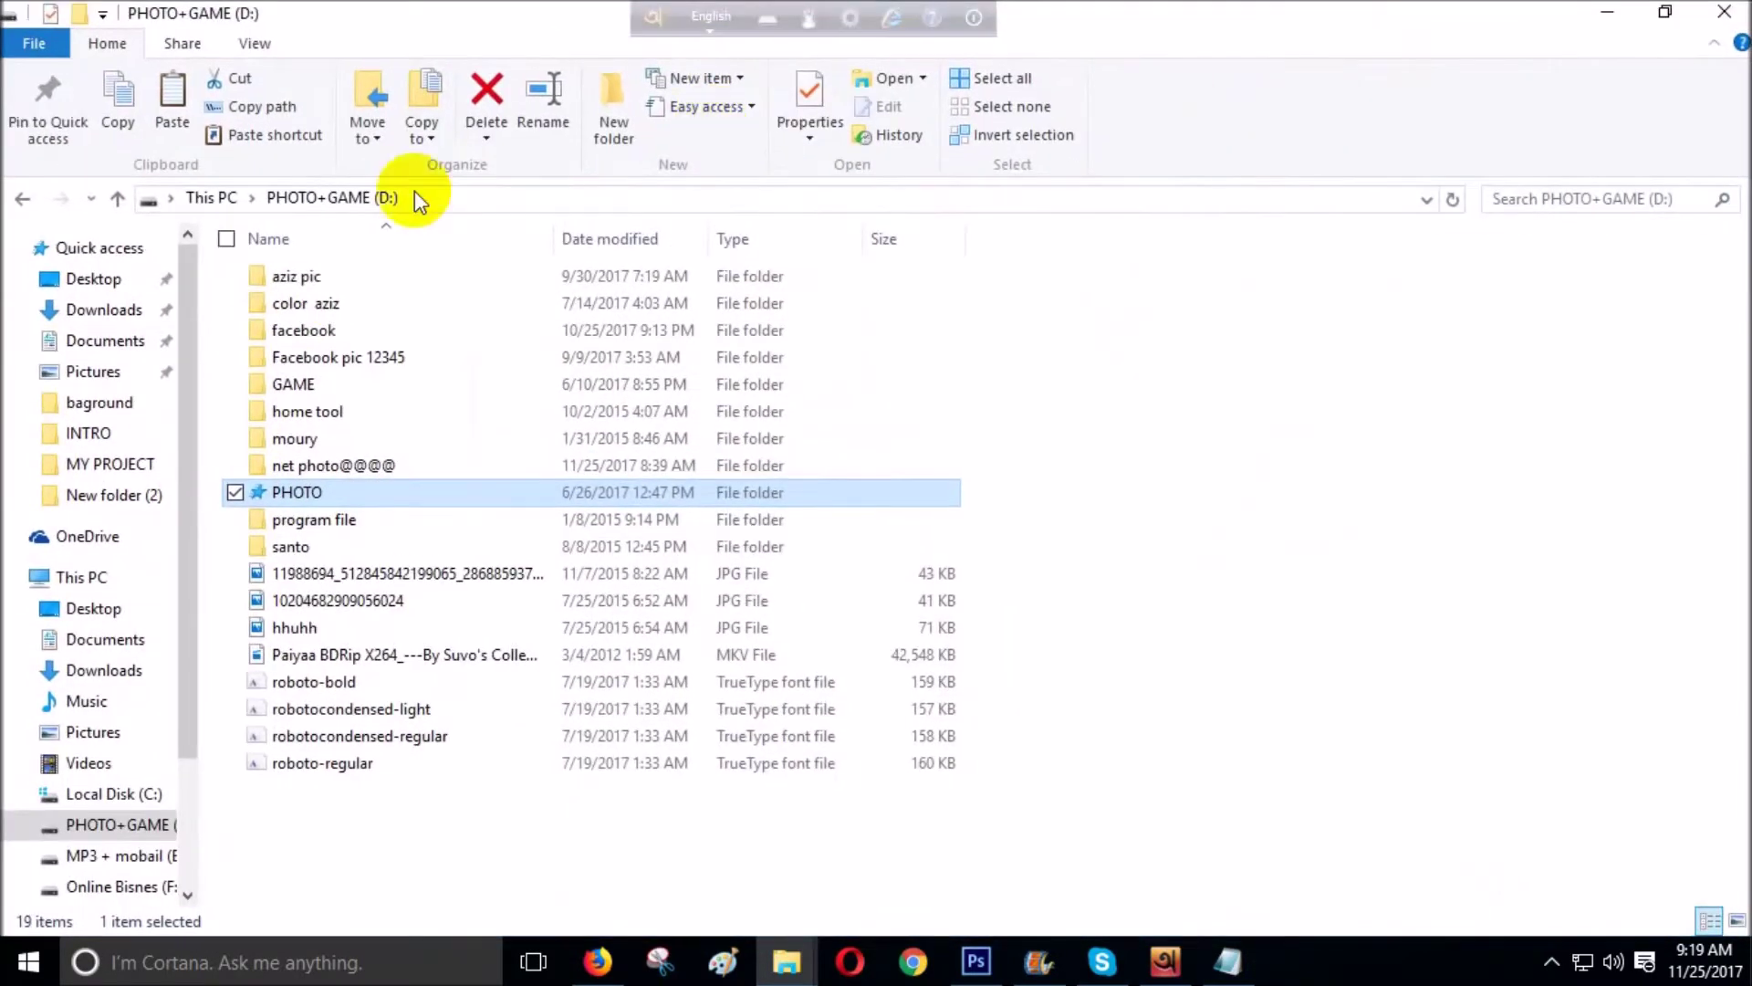
click(234, 492)
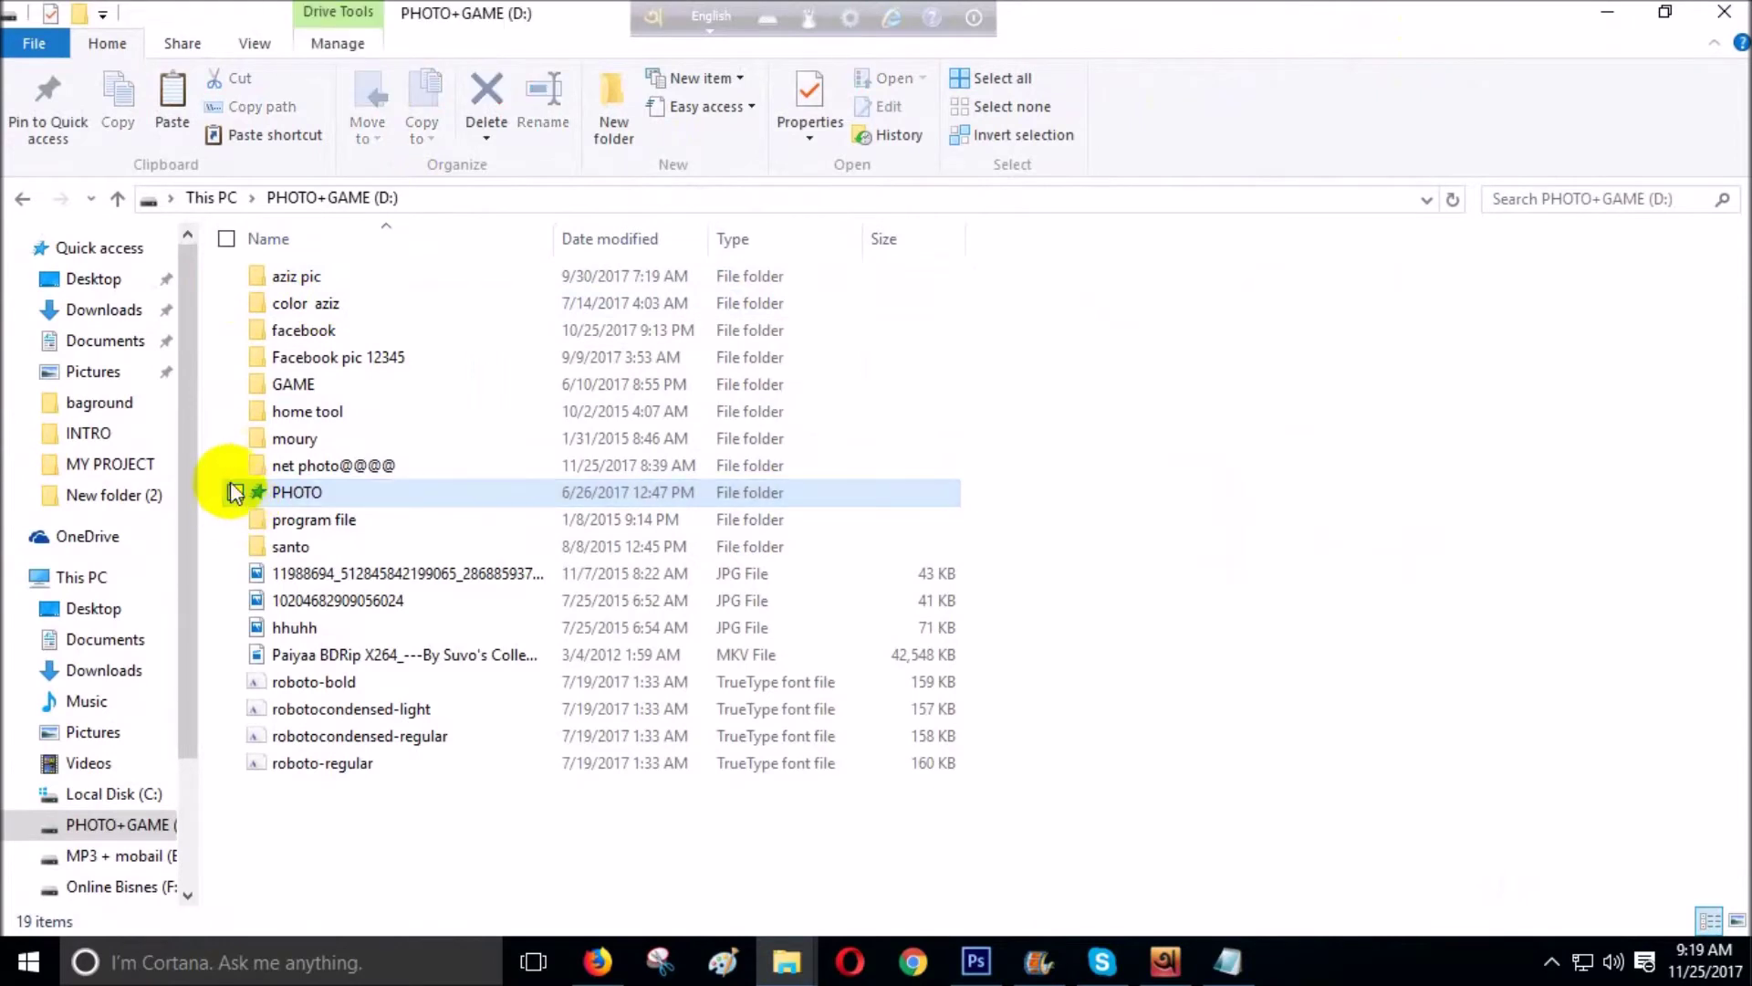
- Tick the facebook, GAME, moury and santo folders and copy them together
click(236, 332)
click(234, 412)
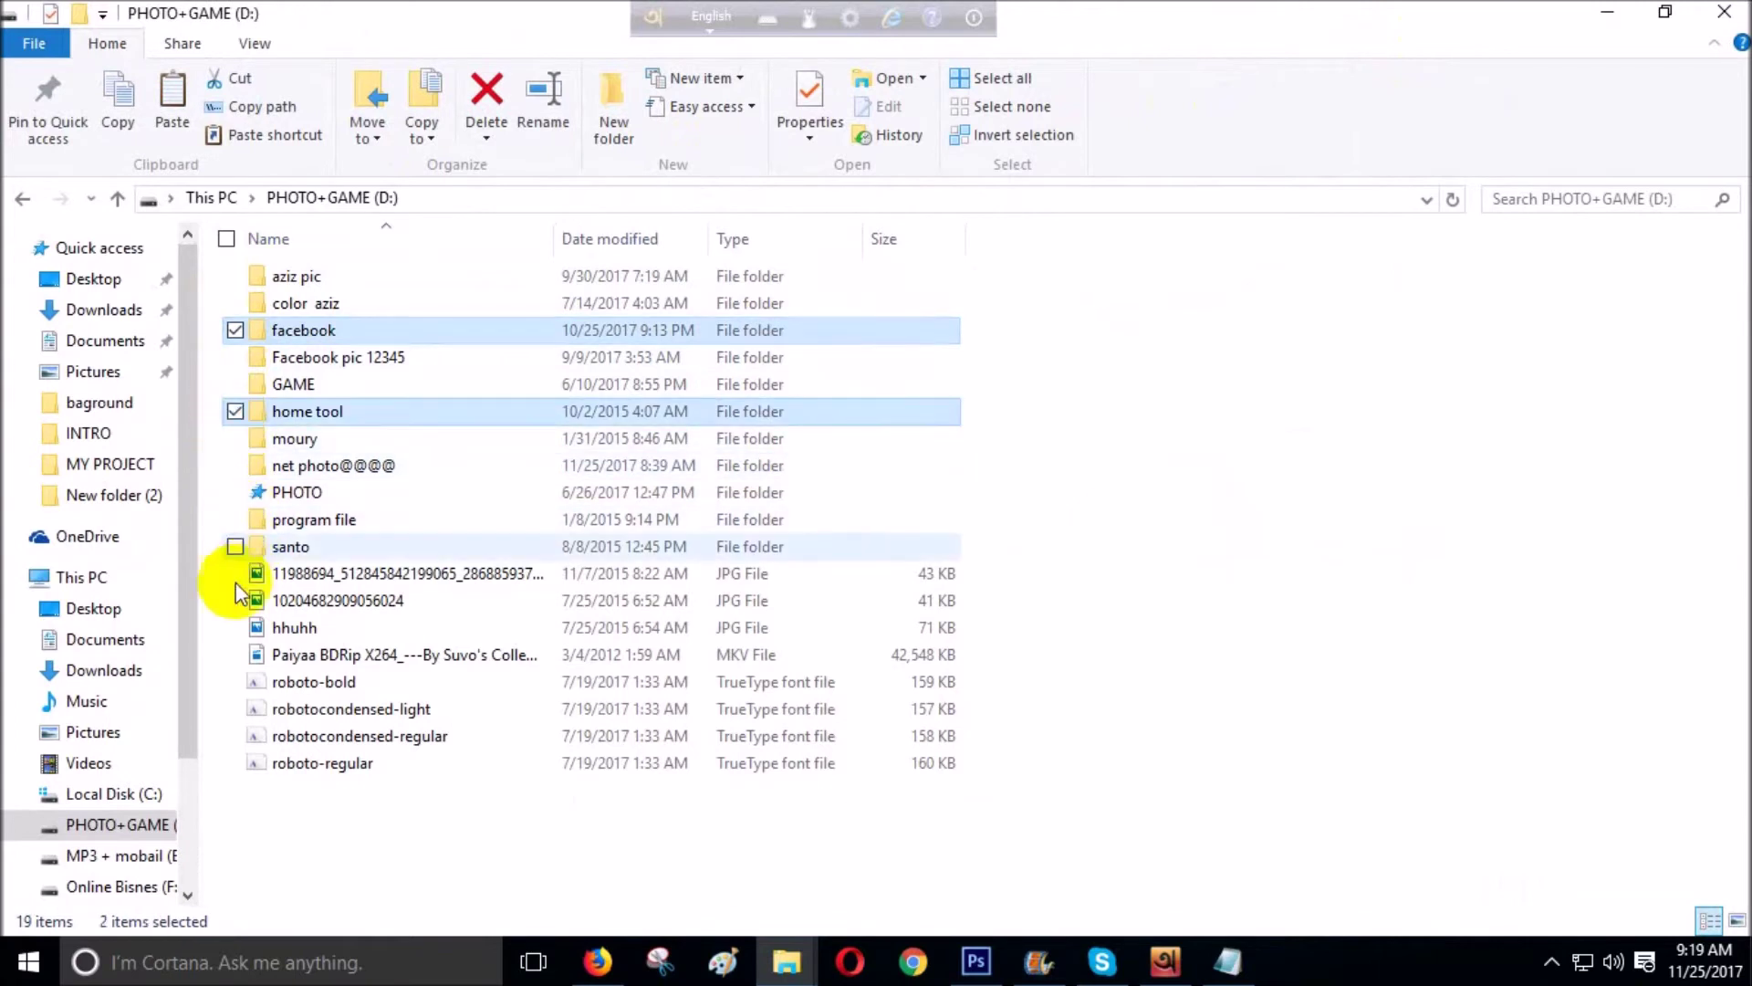
click(245, 544)
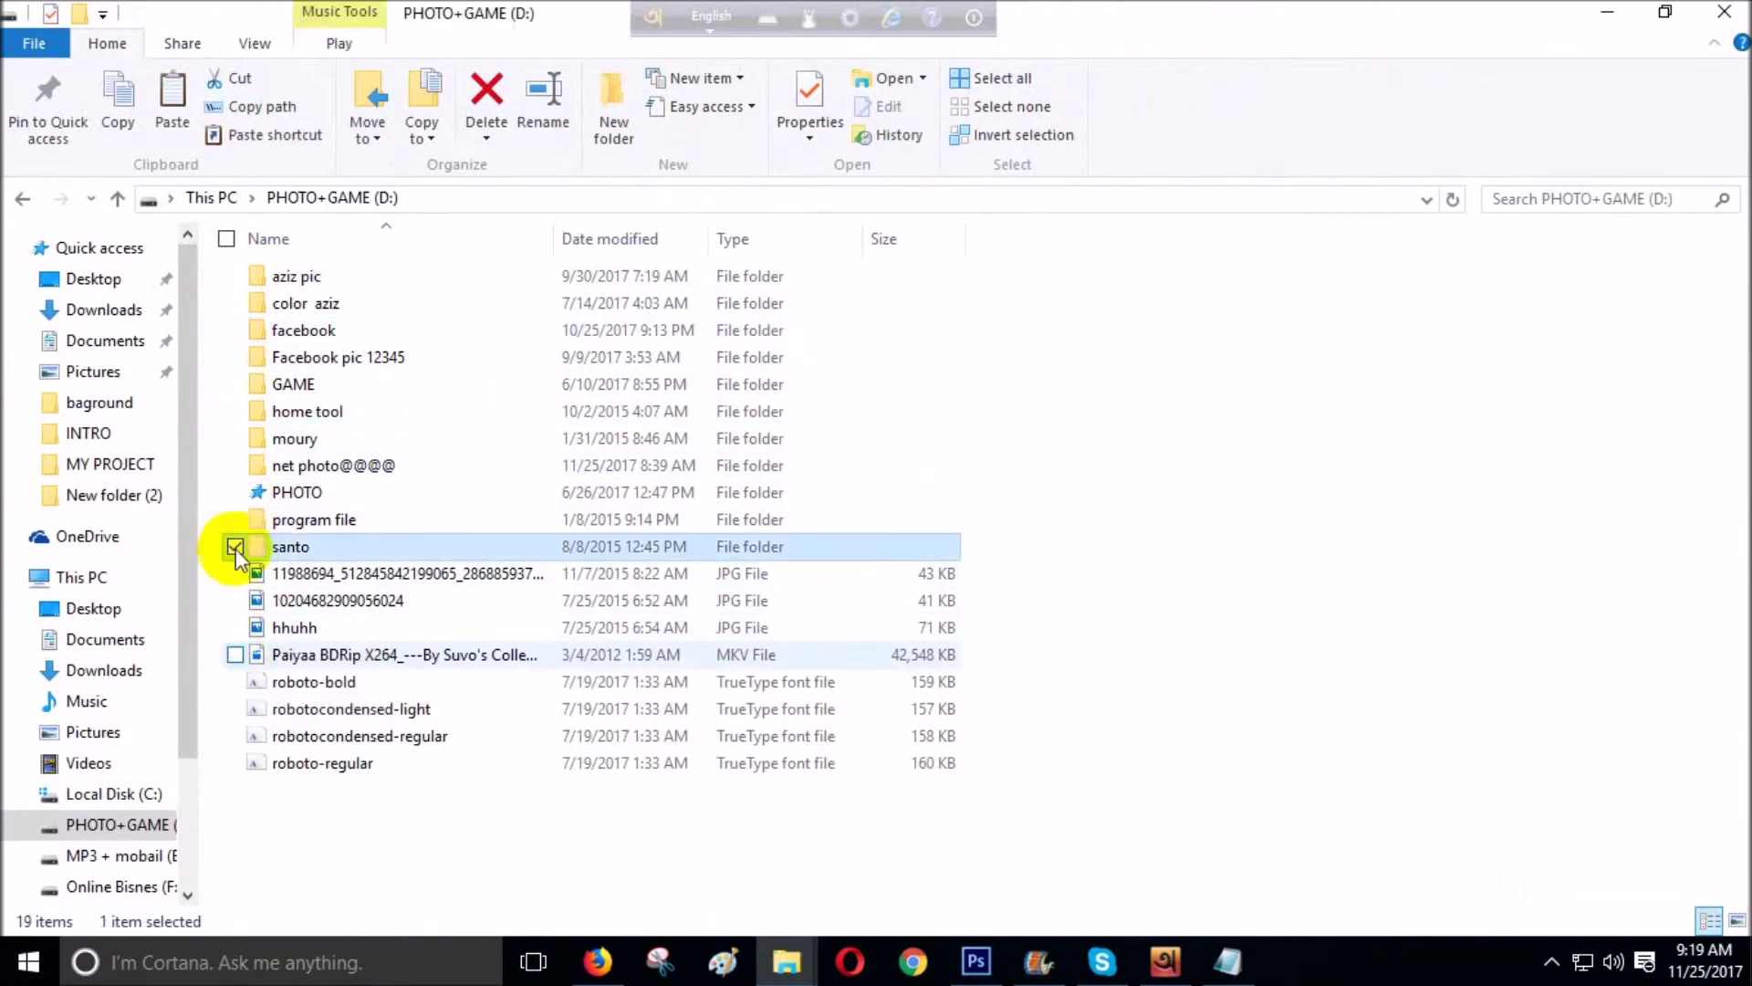
click(233, 330)
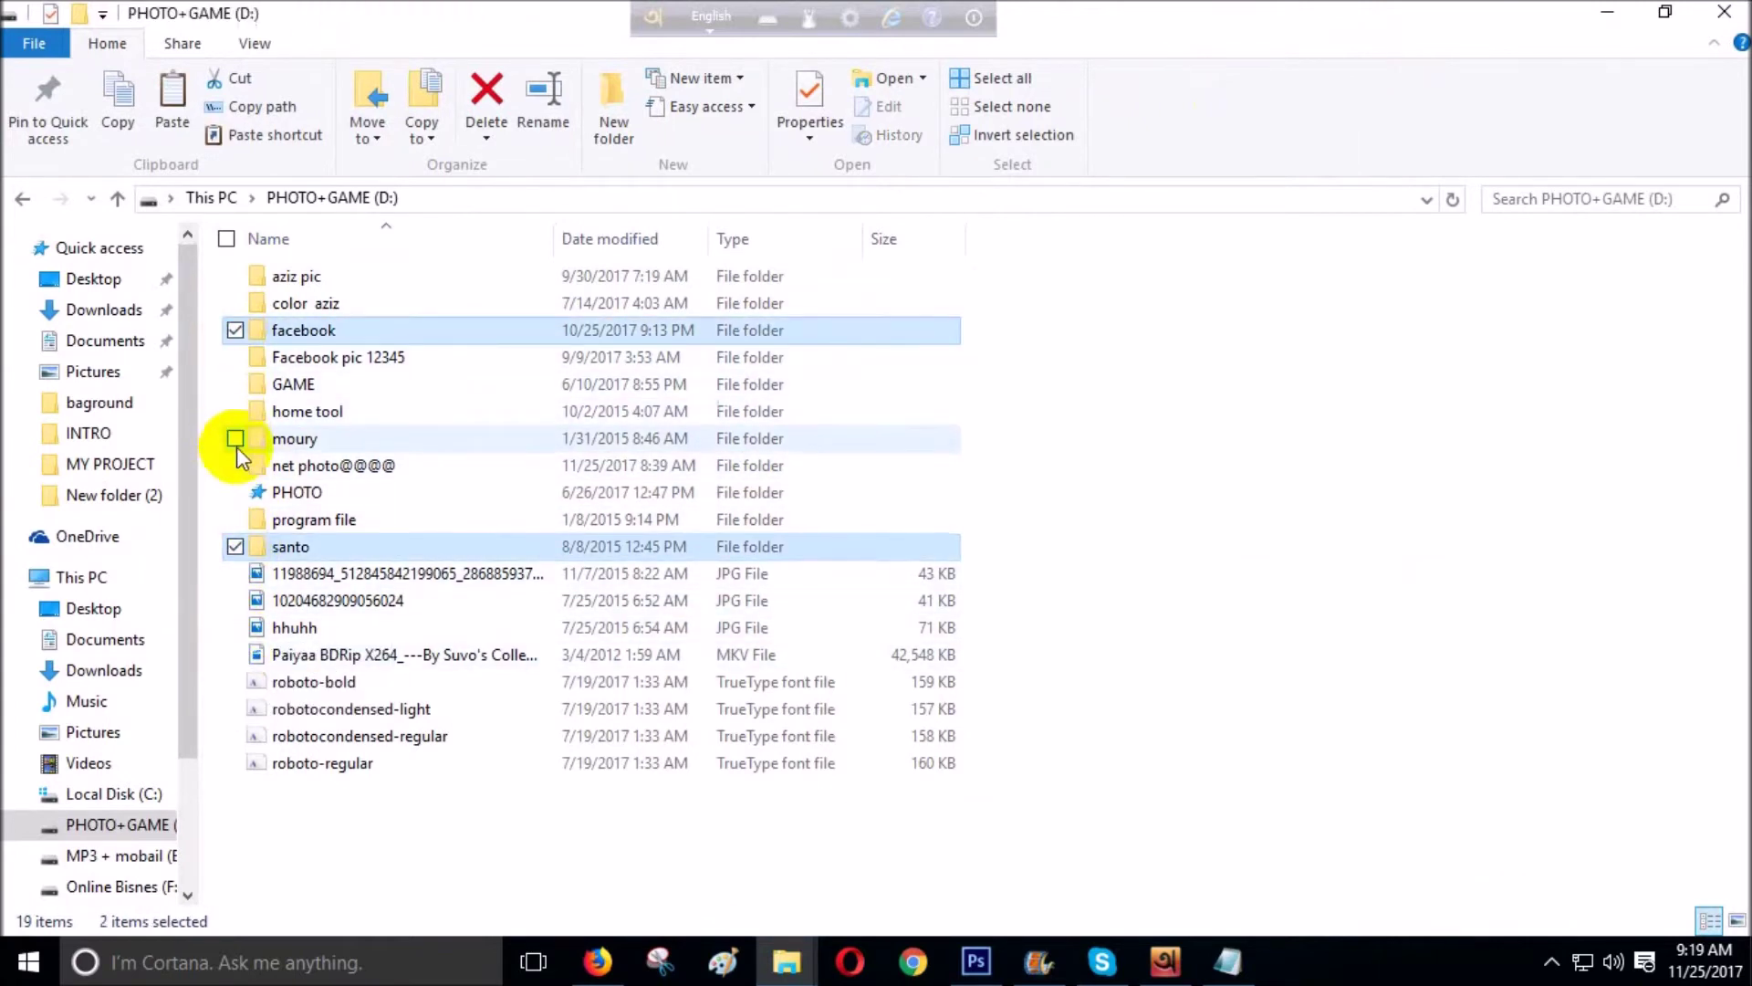
click(234, 438)
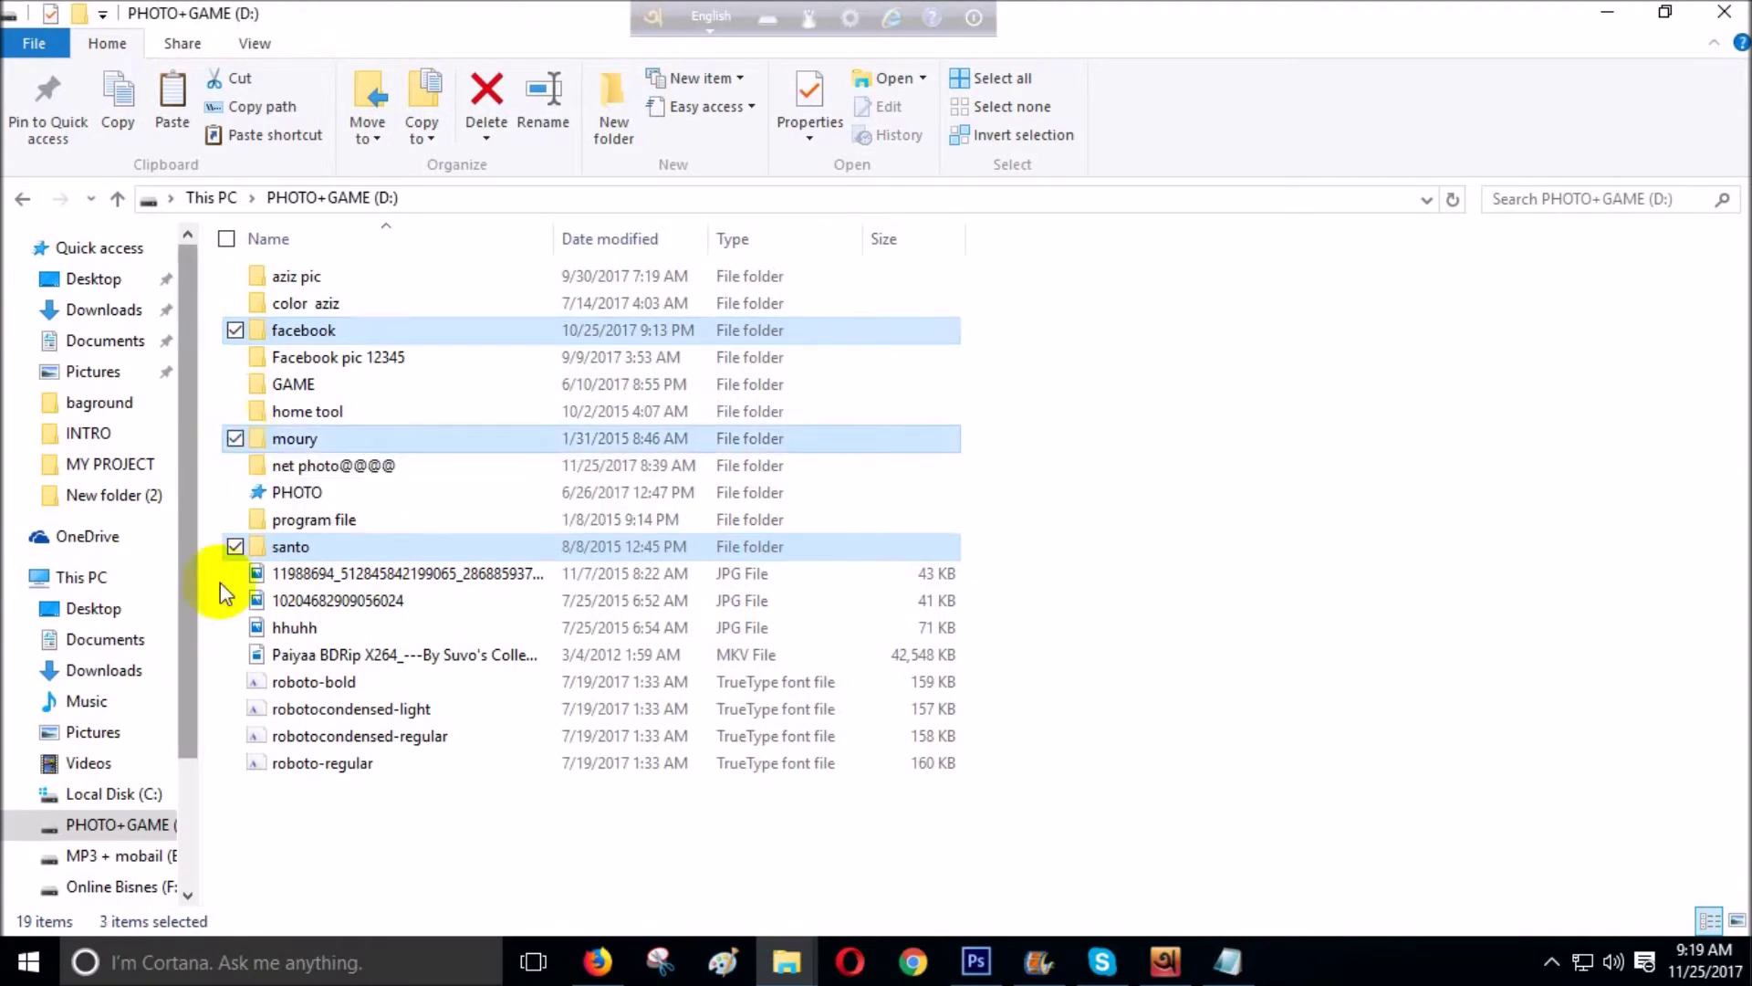
click(234, 385)
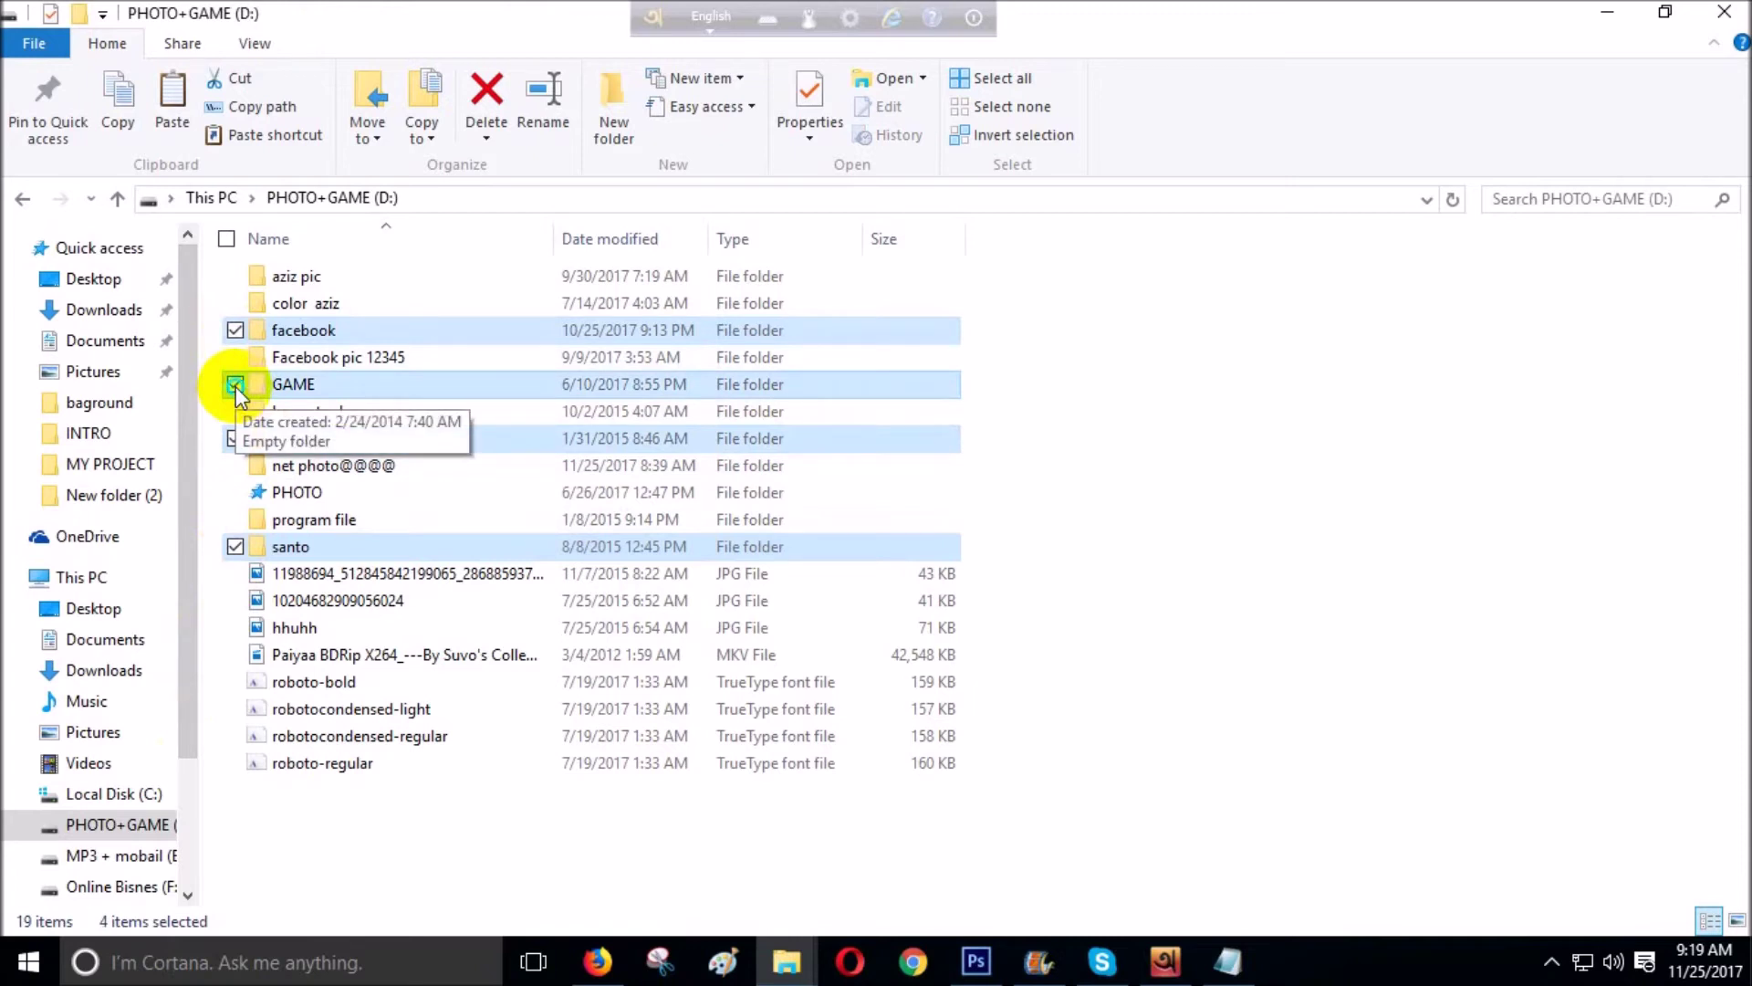
right_click(236, 386)
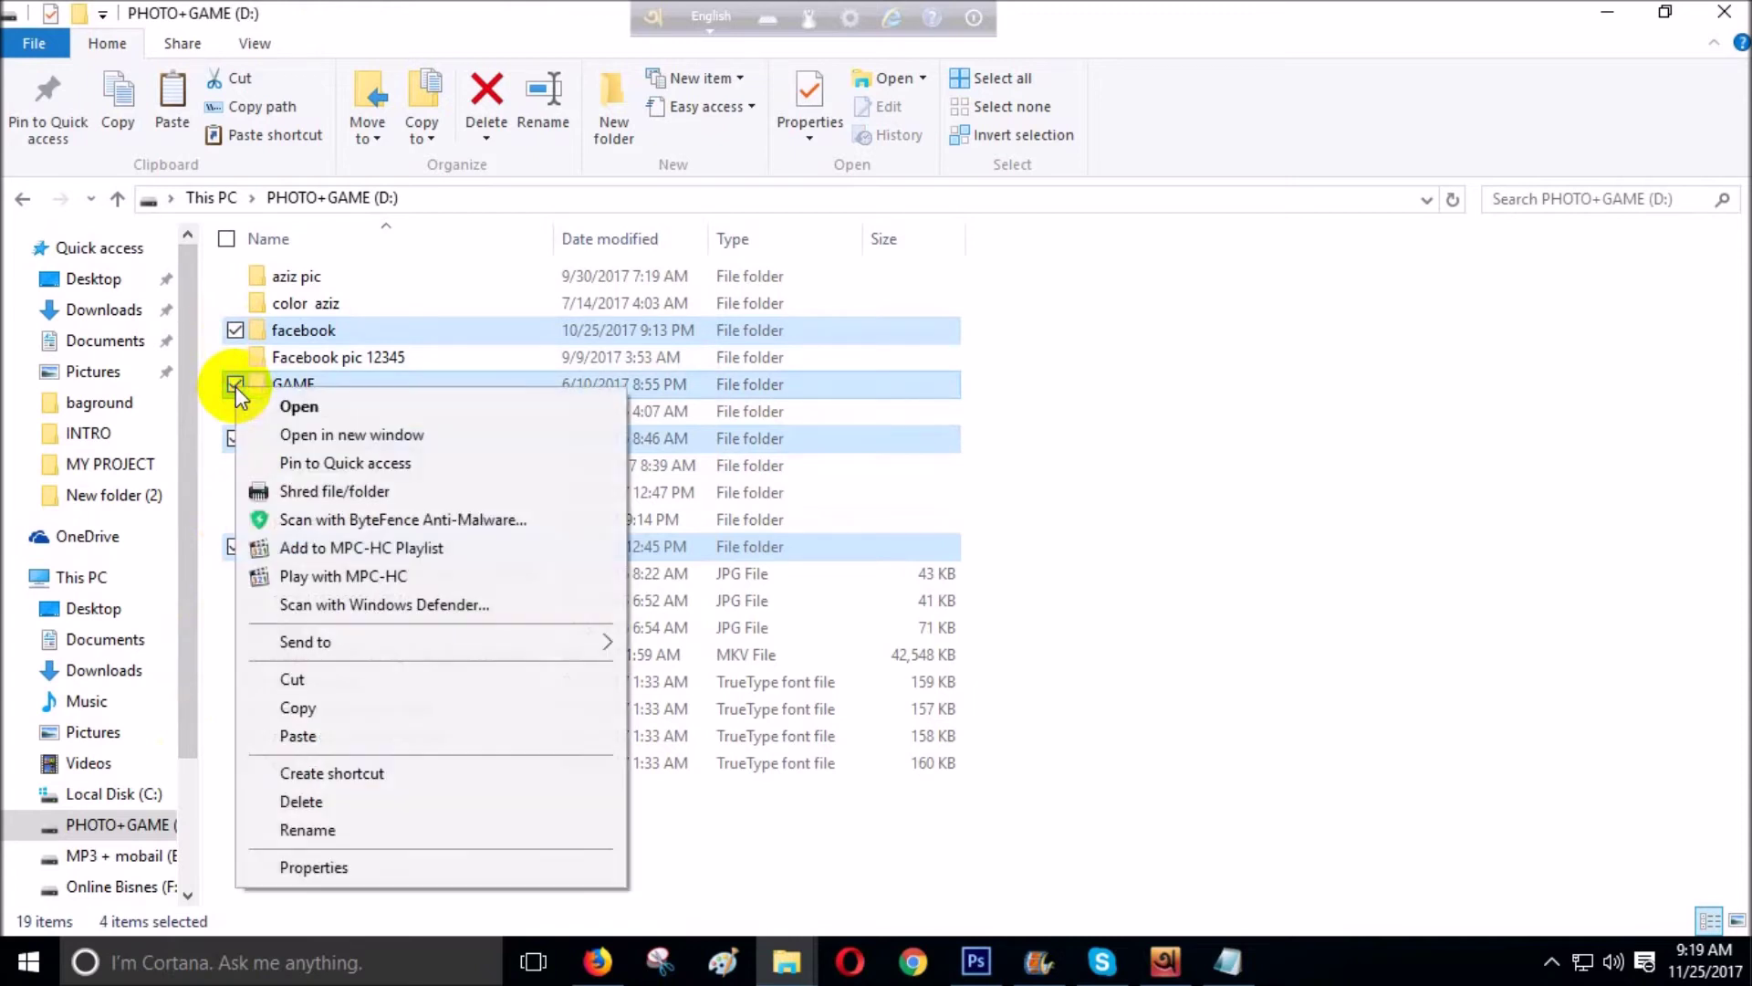
click(337, 709)
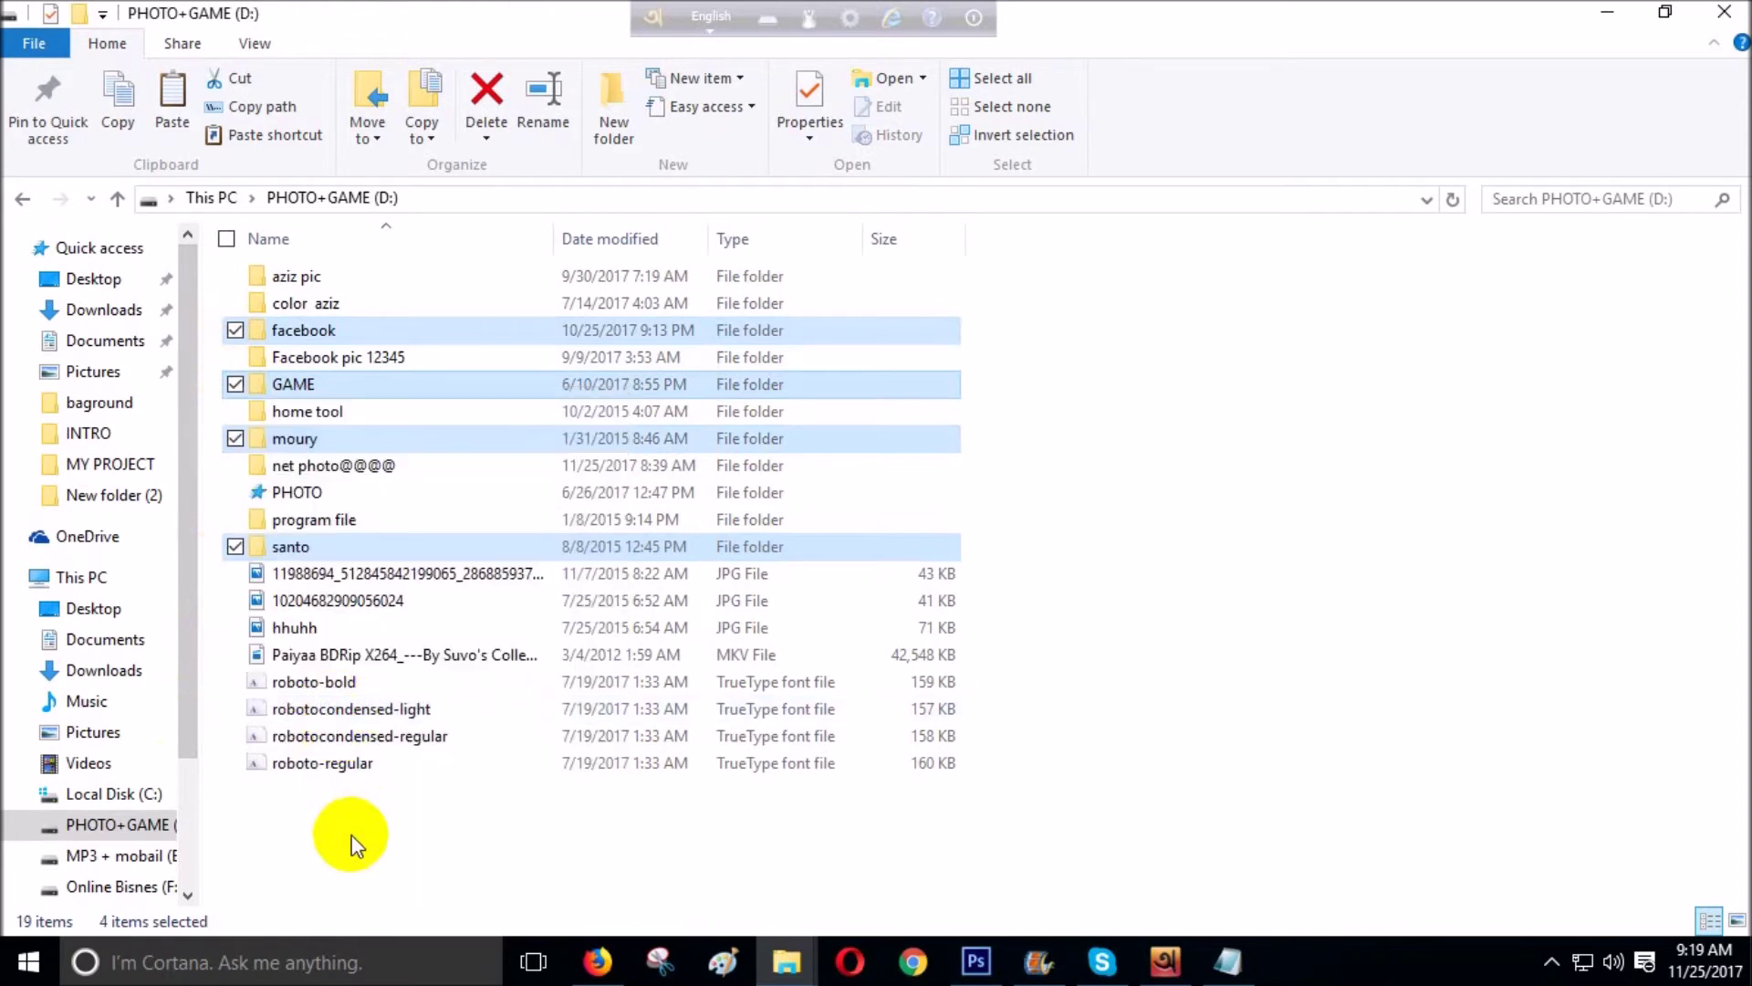
- Add the Paiyaa video, hhuhh, the first JPG file and the net photo@@@@ folder to the selection, and clear the whole selection
click(234, 654)
click(234, 627)
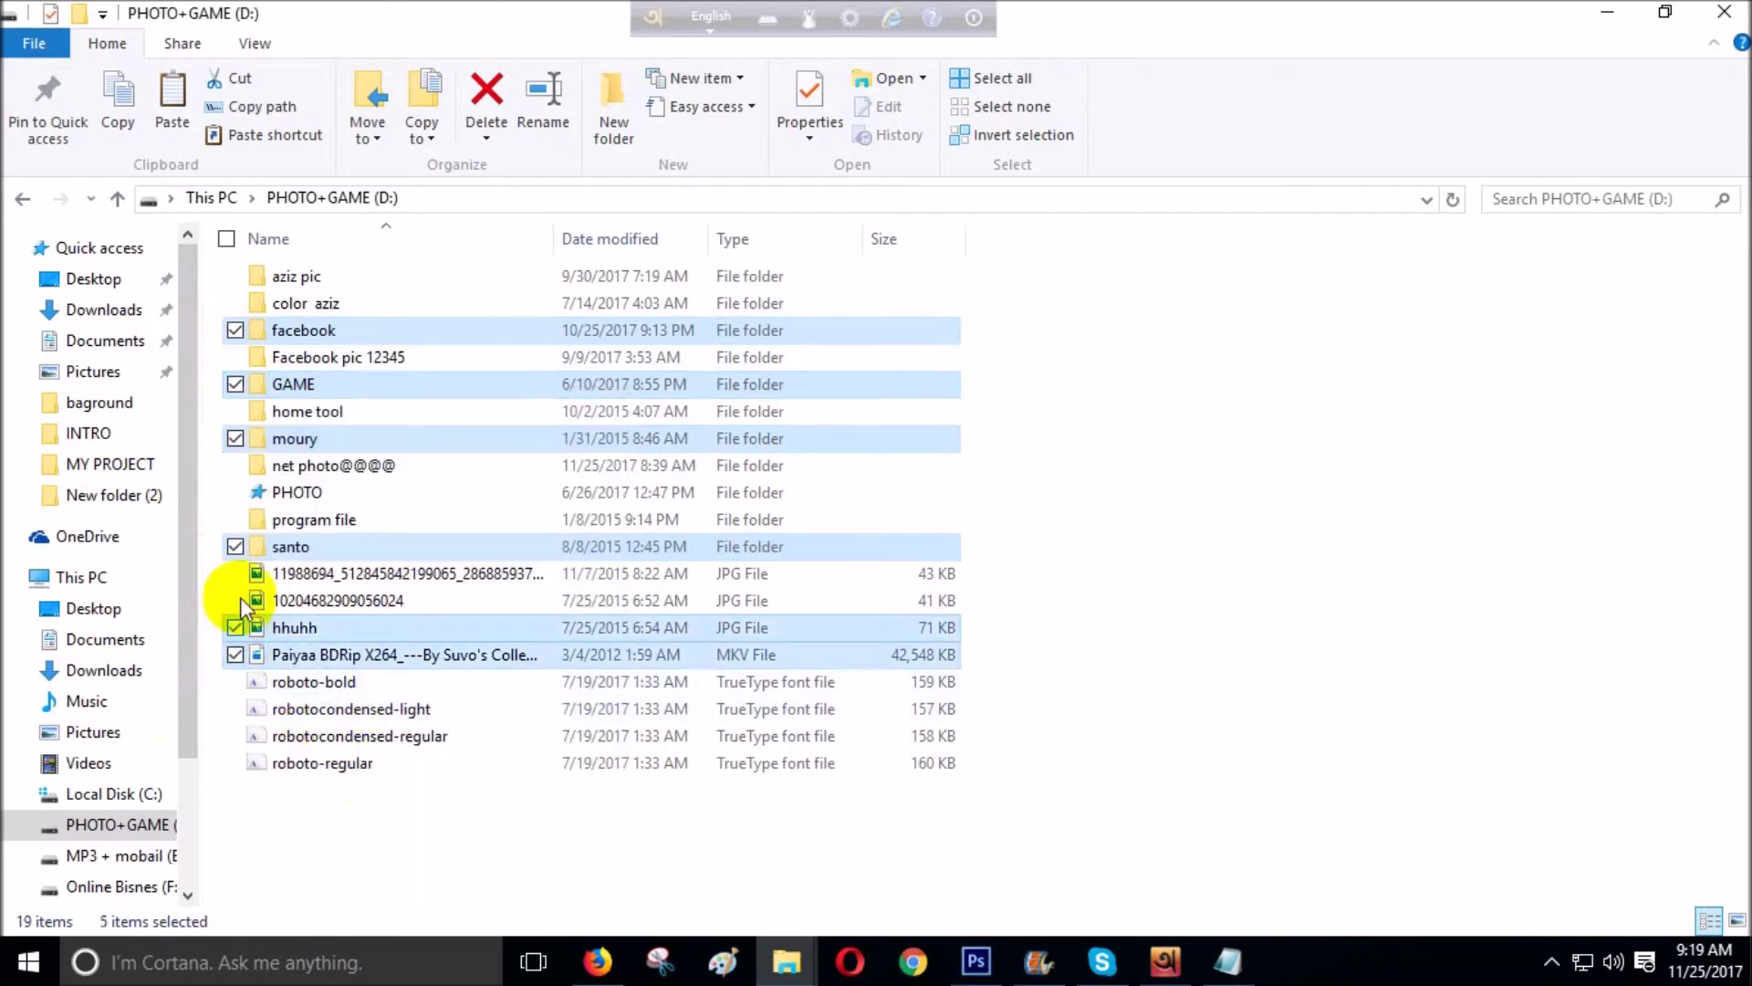
click(235, 573)
click(235, 465)
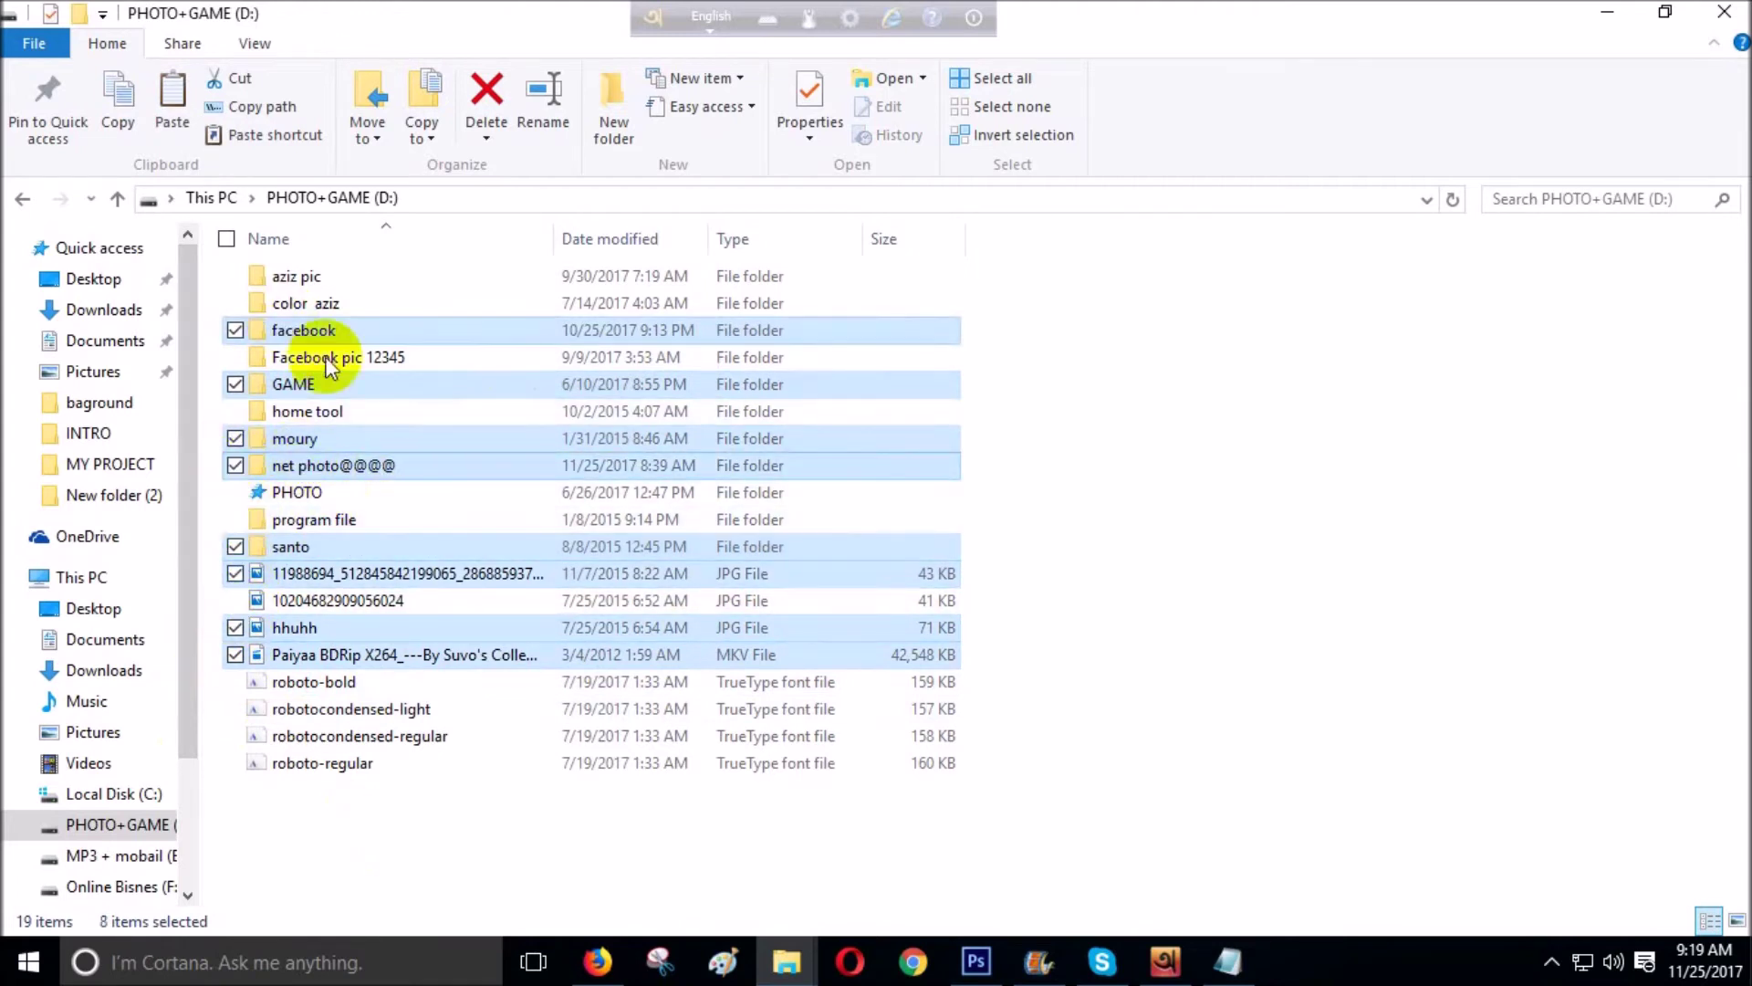
click(1198, 515)
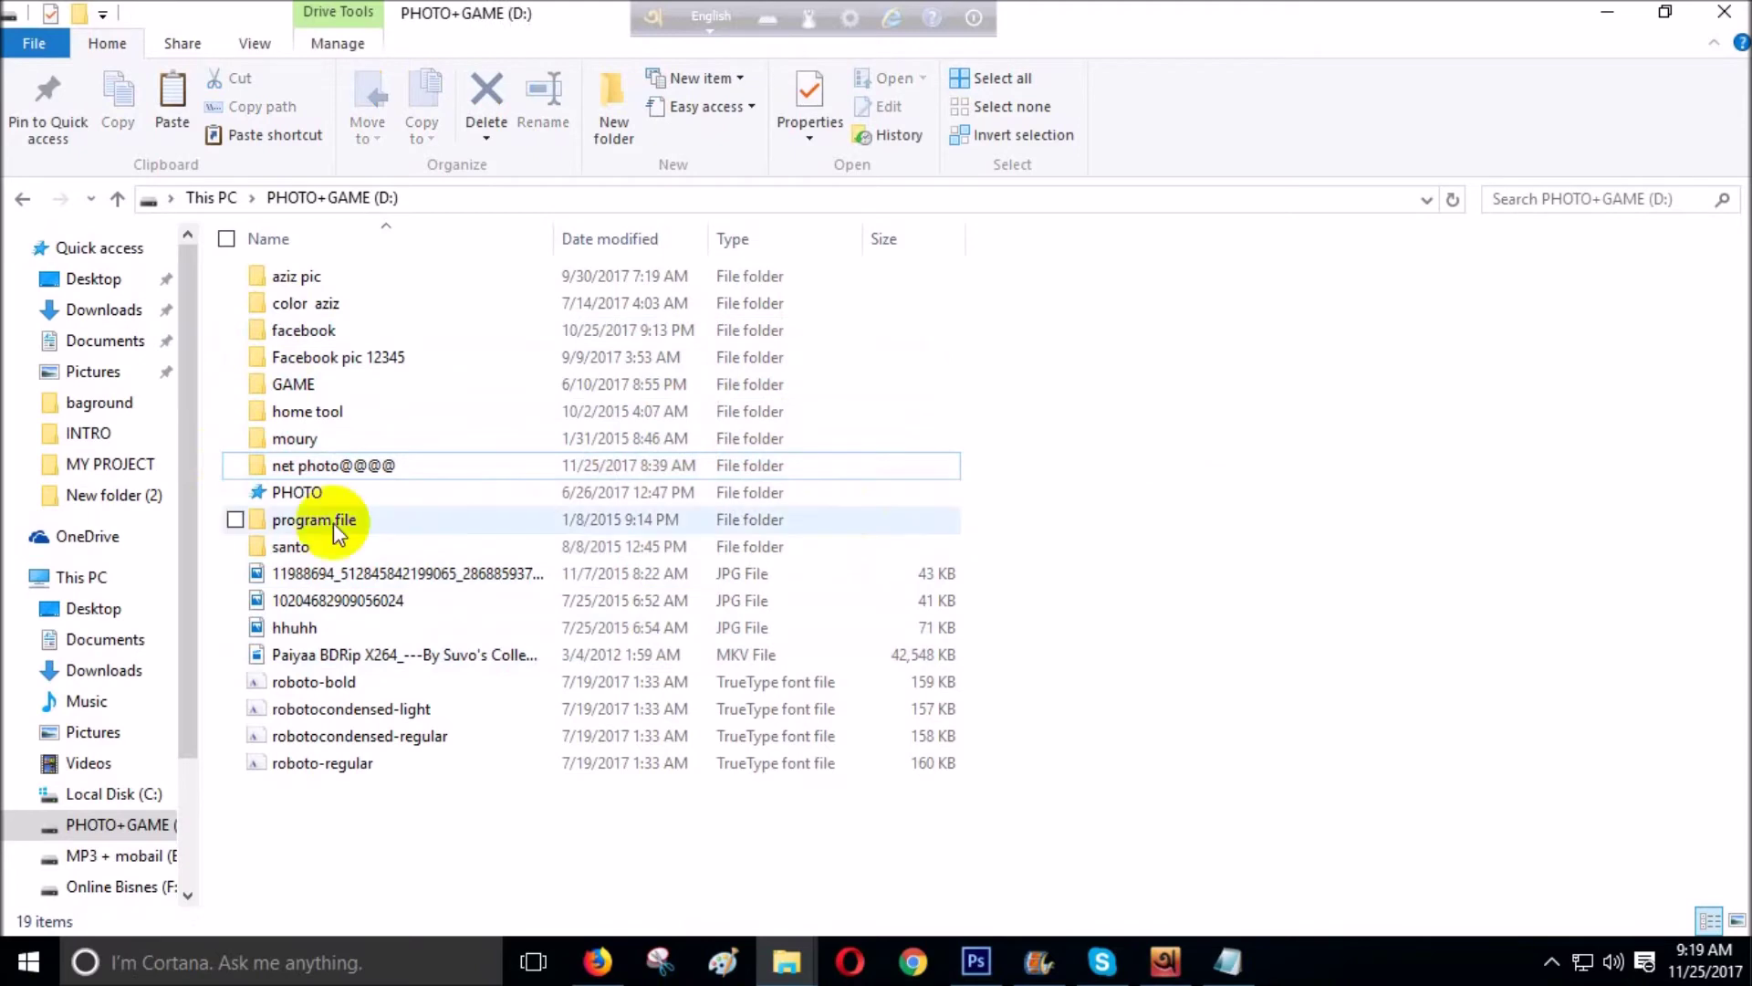
- Open the net photo@@@@ folder and tick the first, fourth, seventh and ninth pictures
double_click(309, 468)
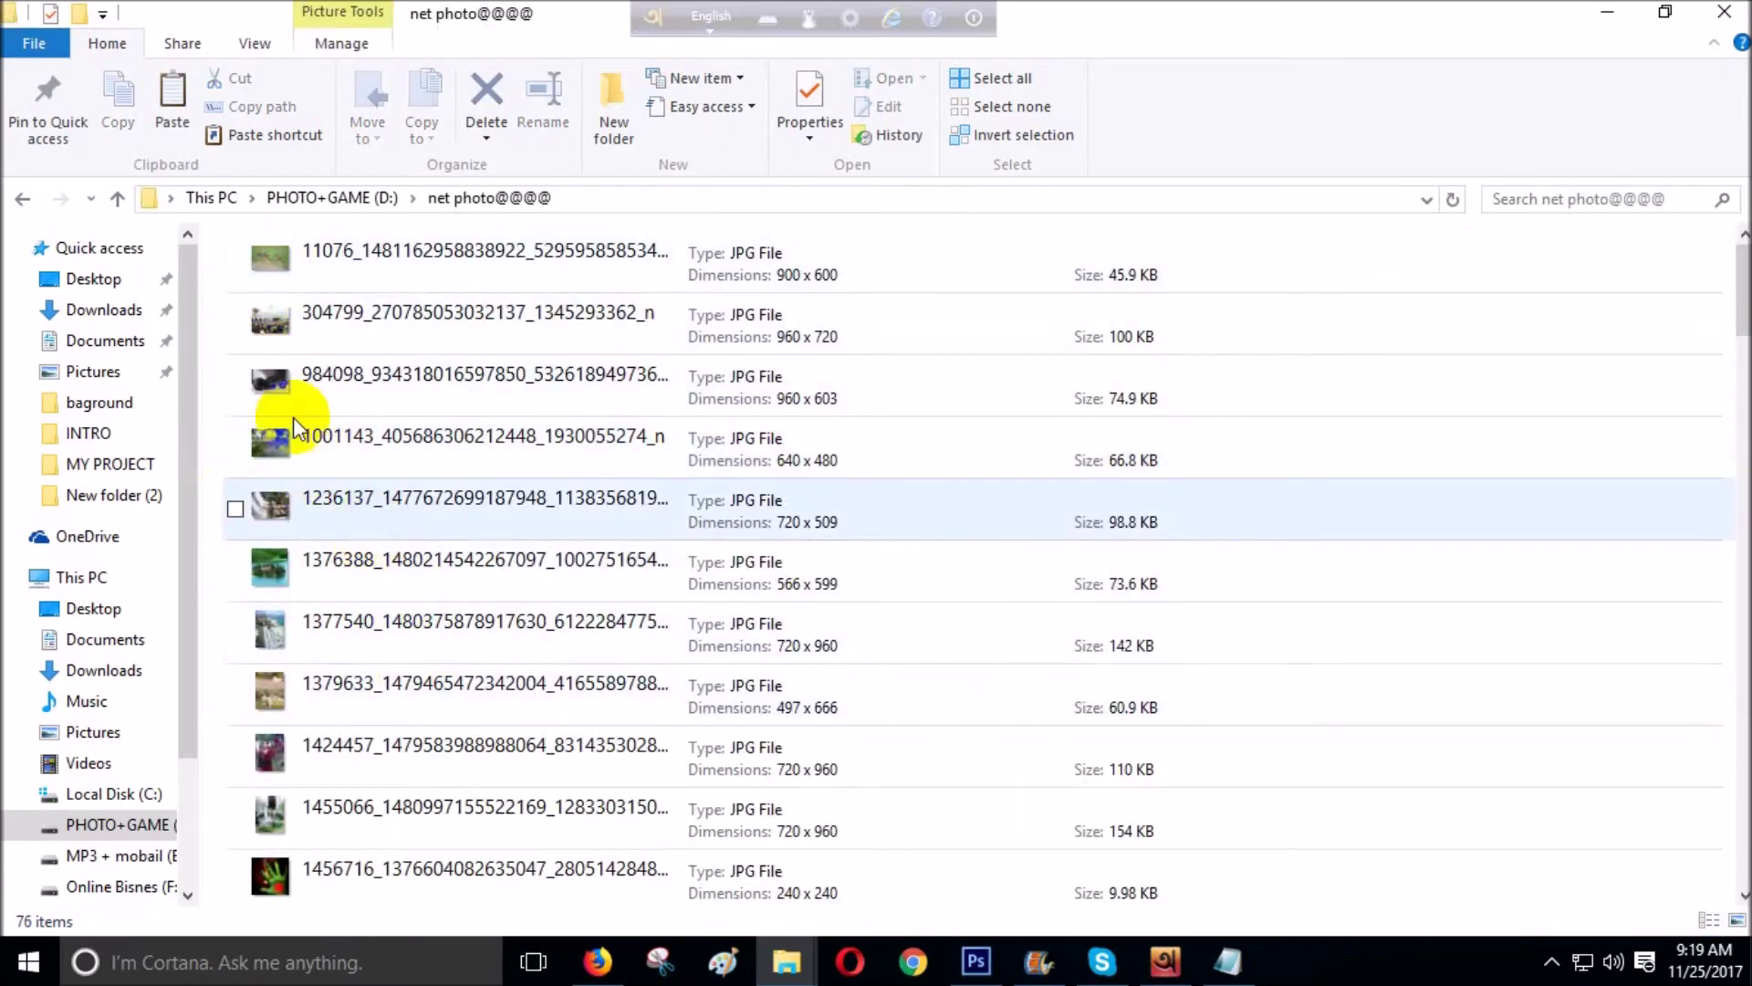
click(237, 264)
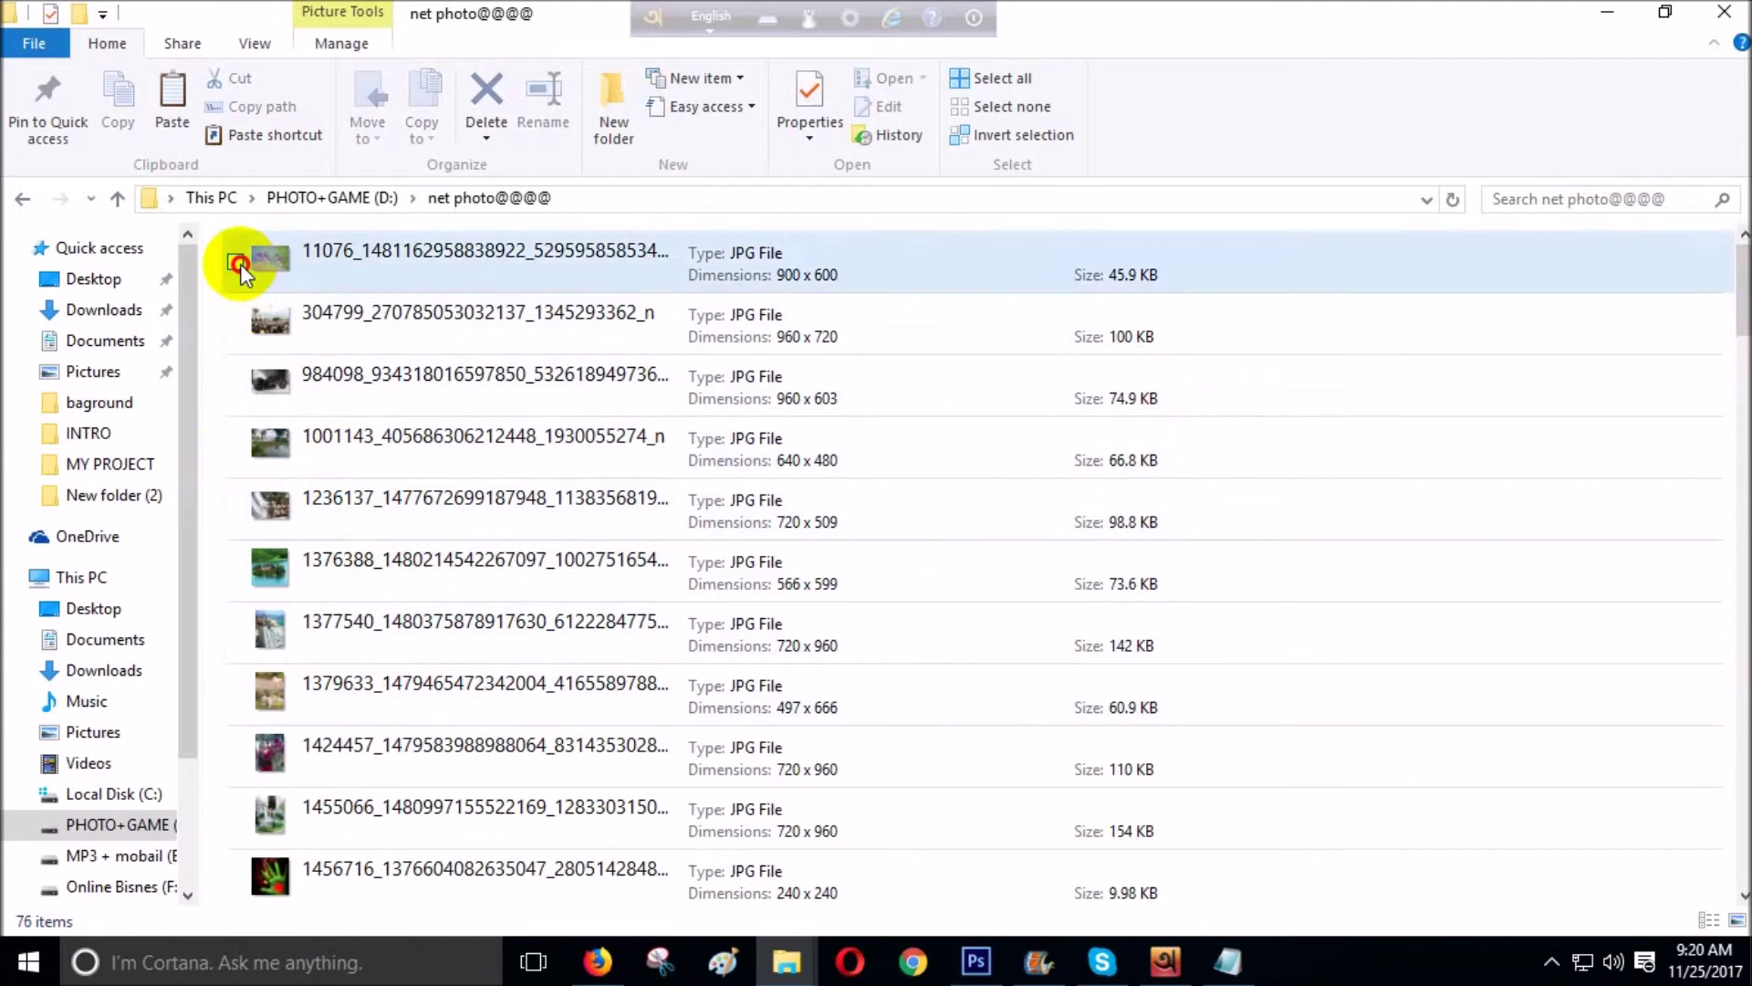
click(234, 446)
click(235, 633)
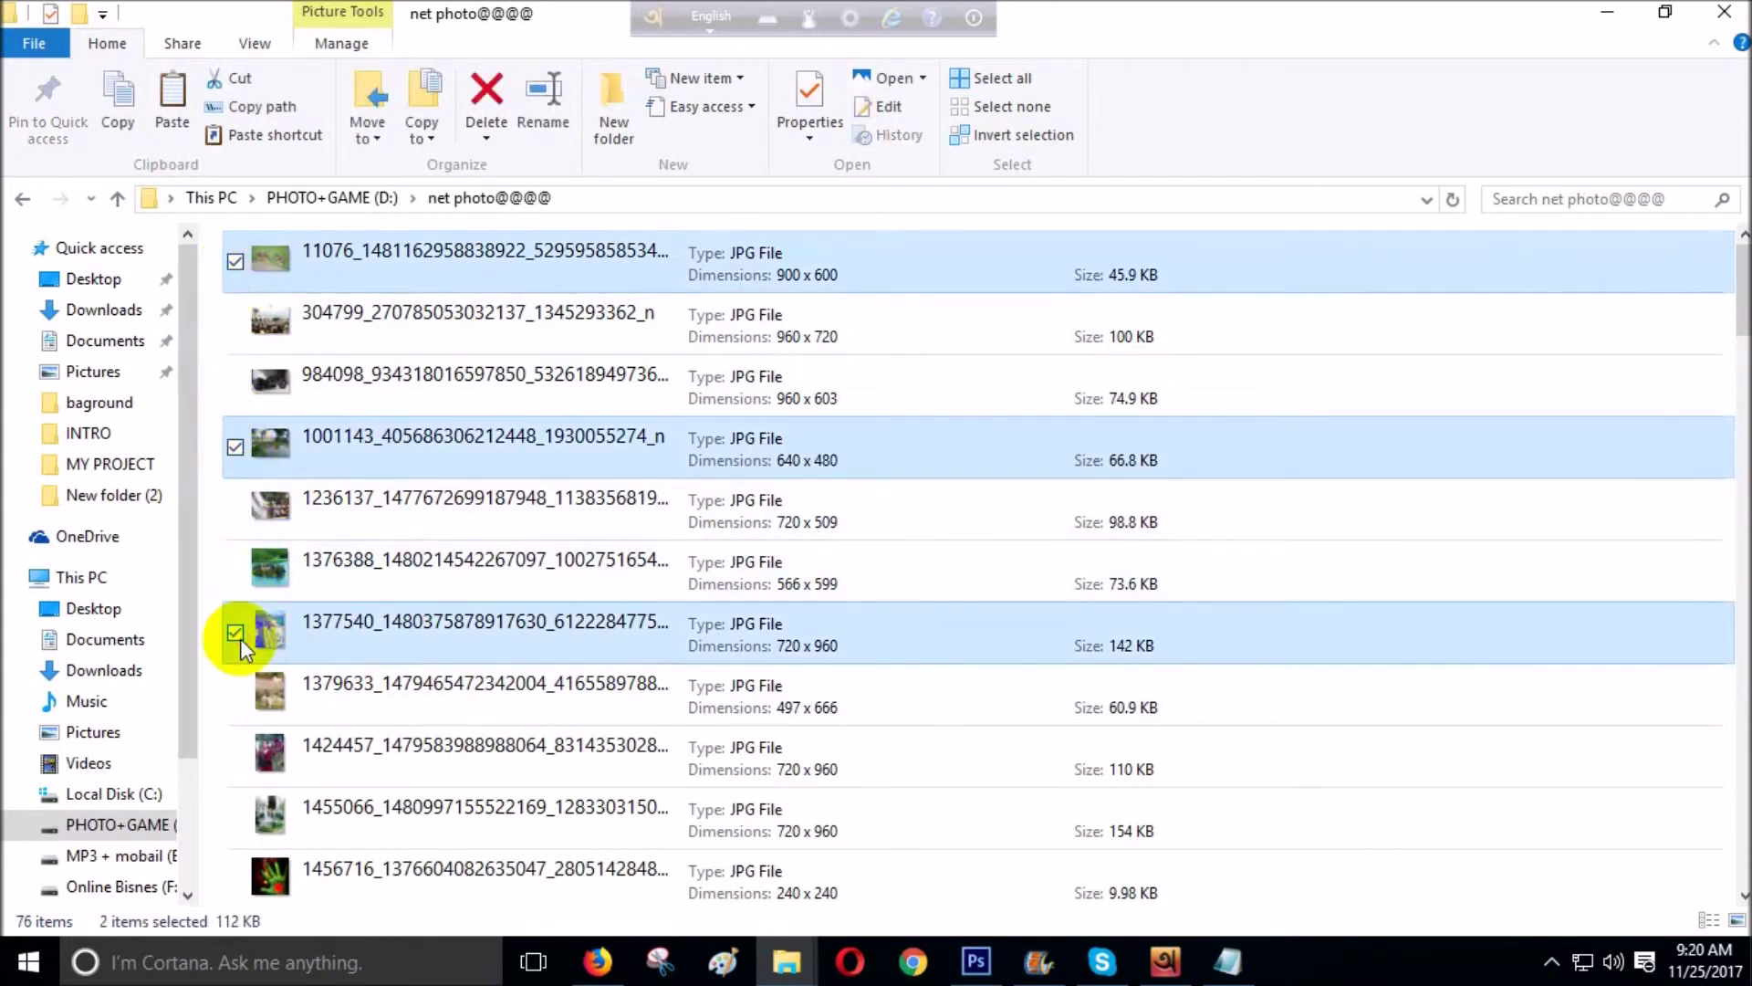
click(234, 756)
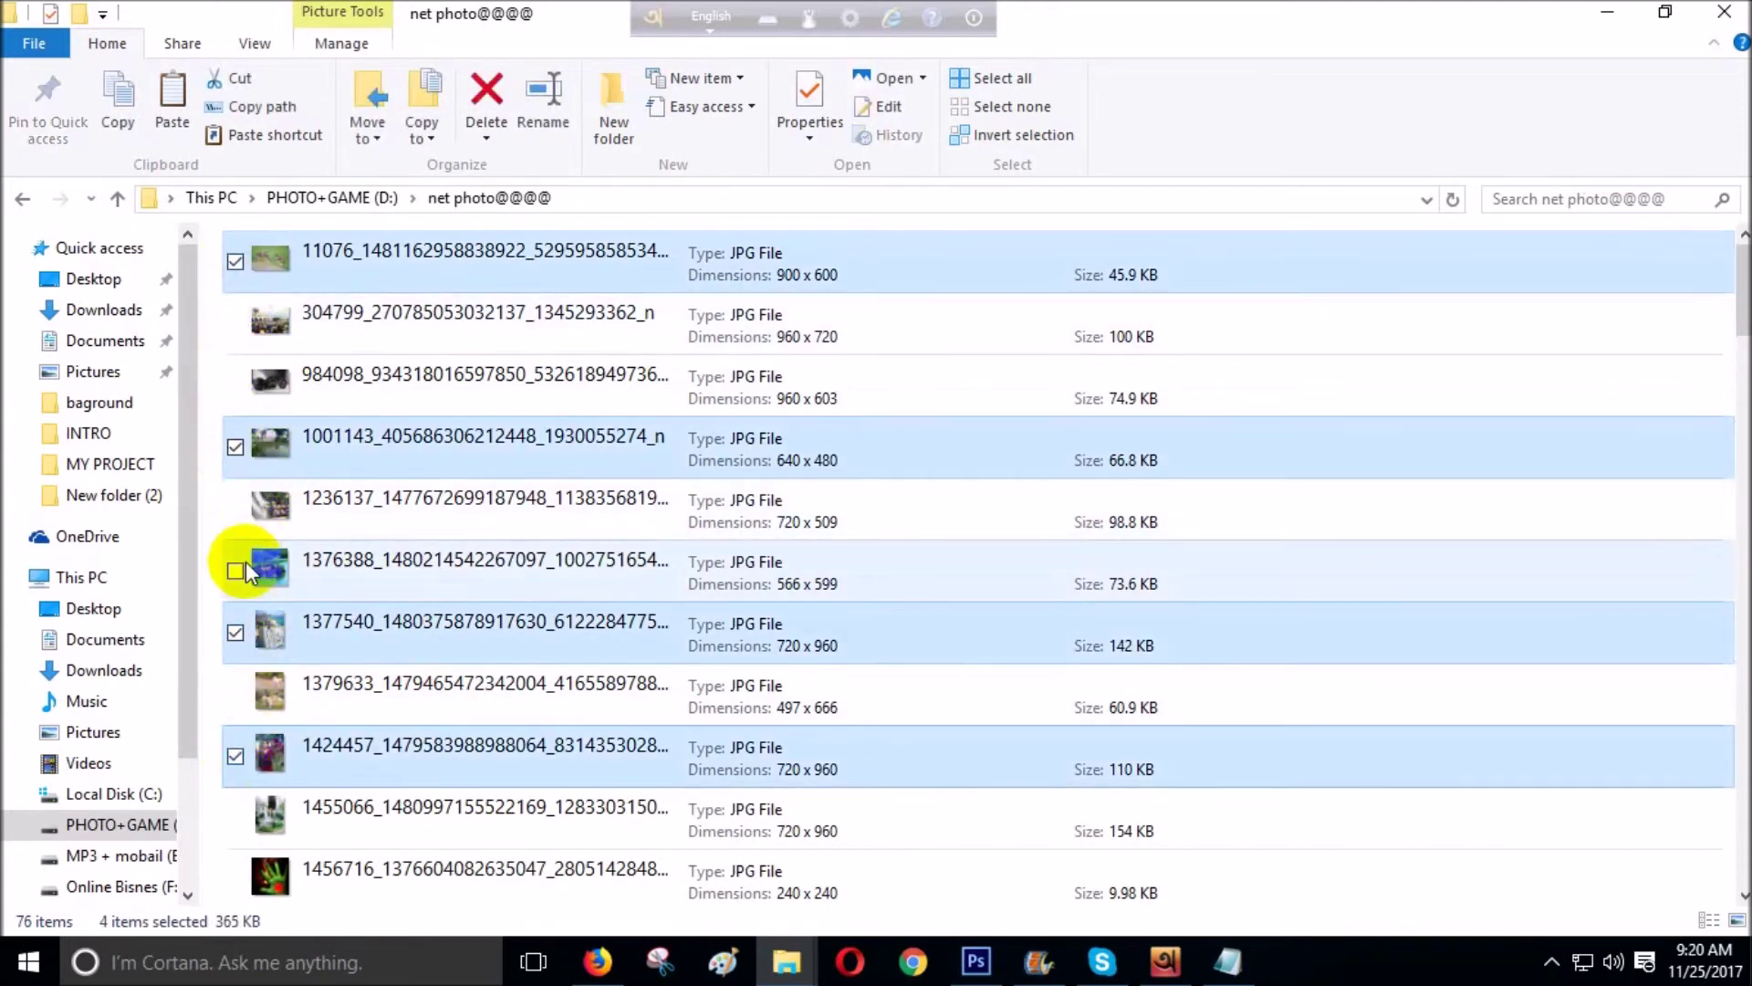
- Add the fifth, sixth and eighth pictures in the net photo@@@@ folder to the ticked selection
right_click(242, 621)
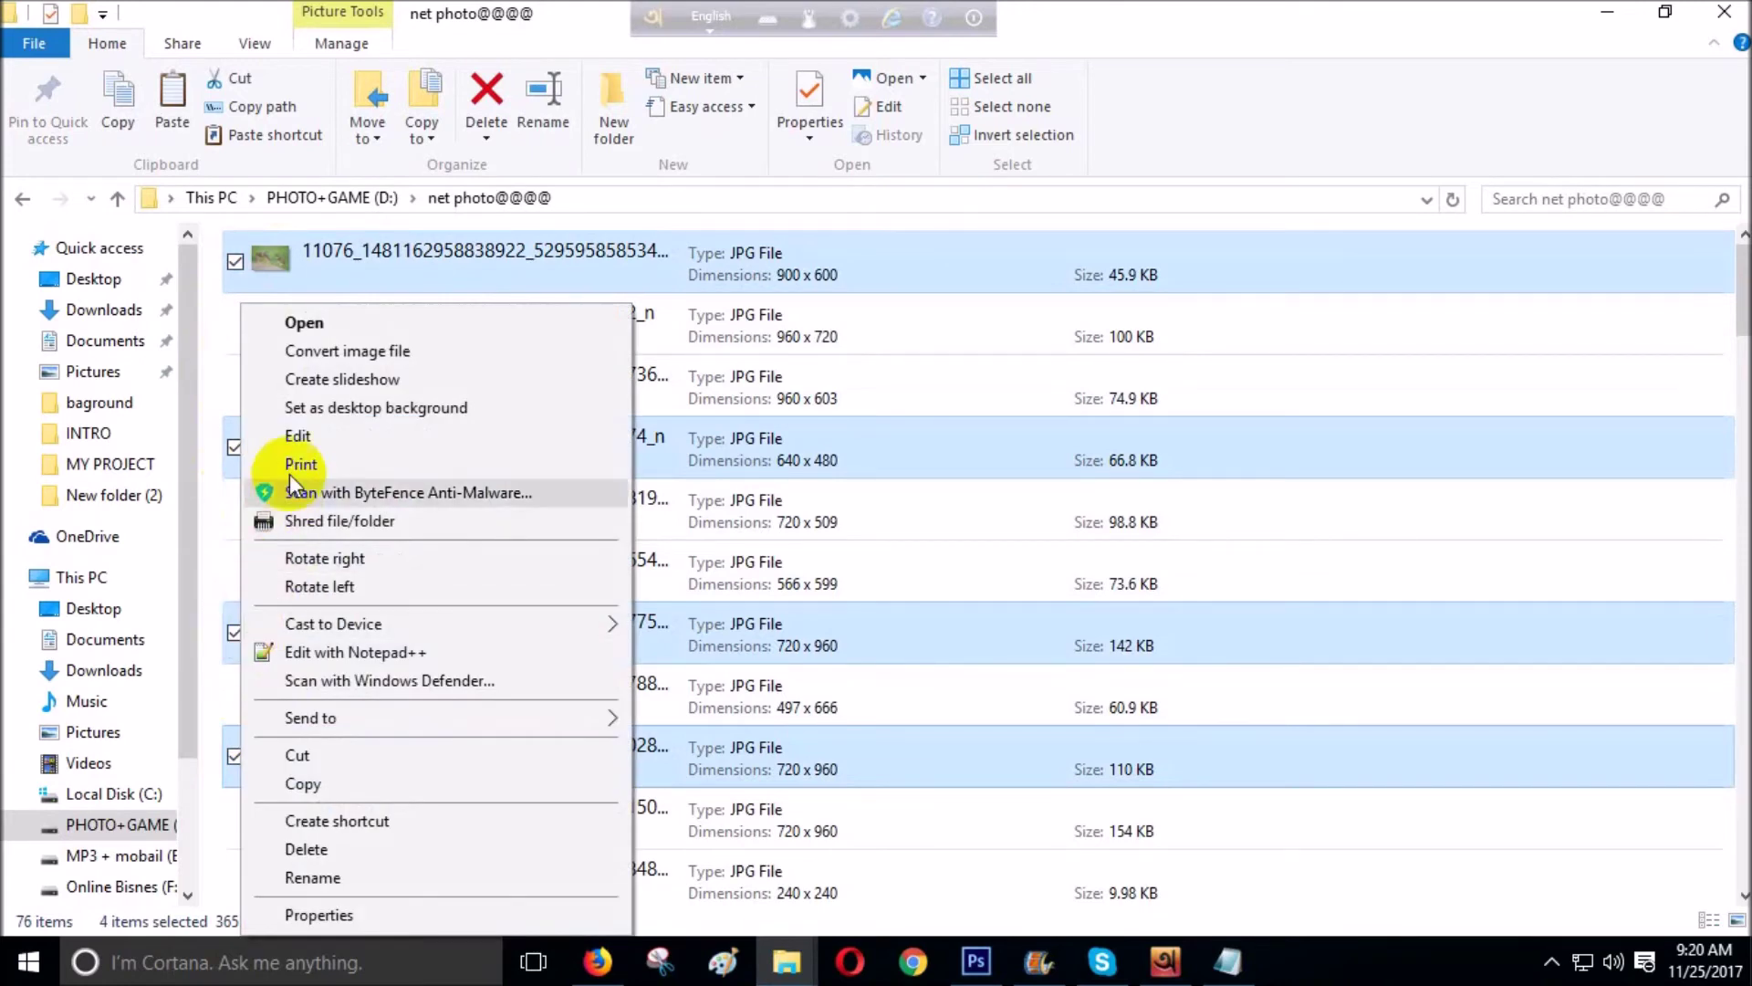
click(1086, 20)
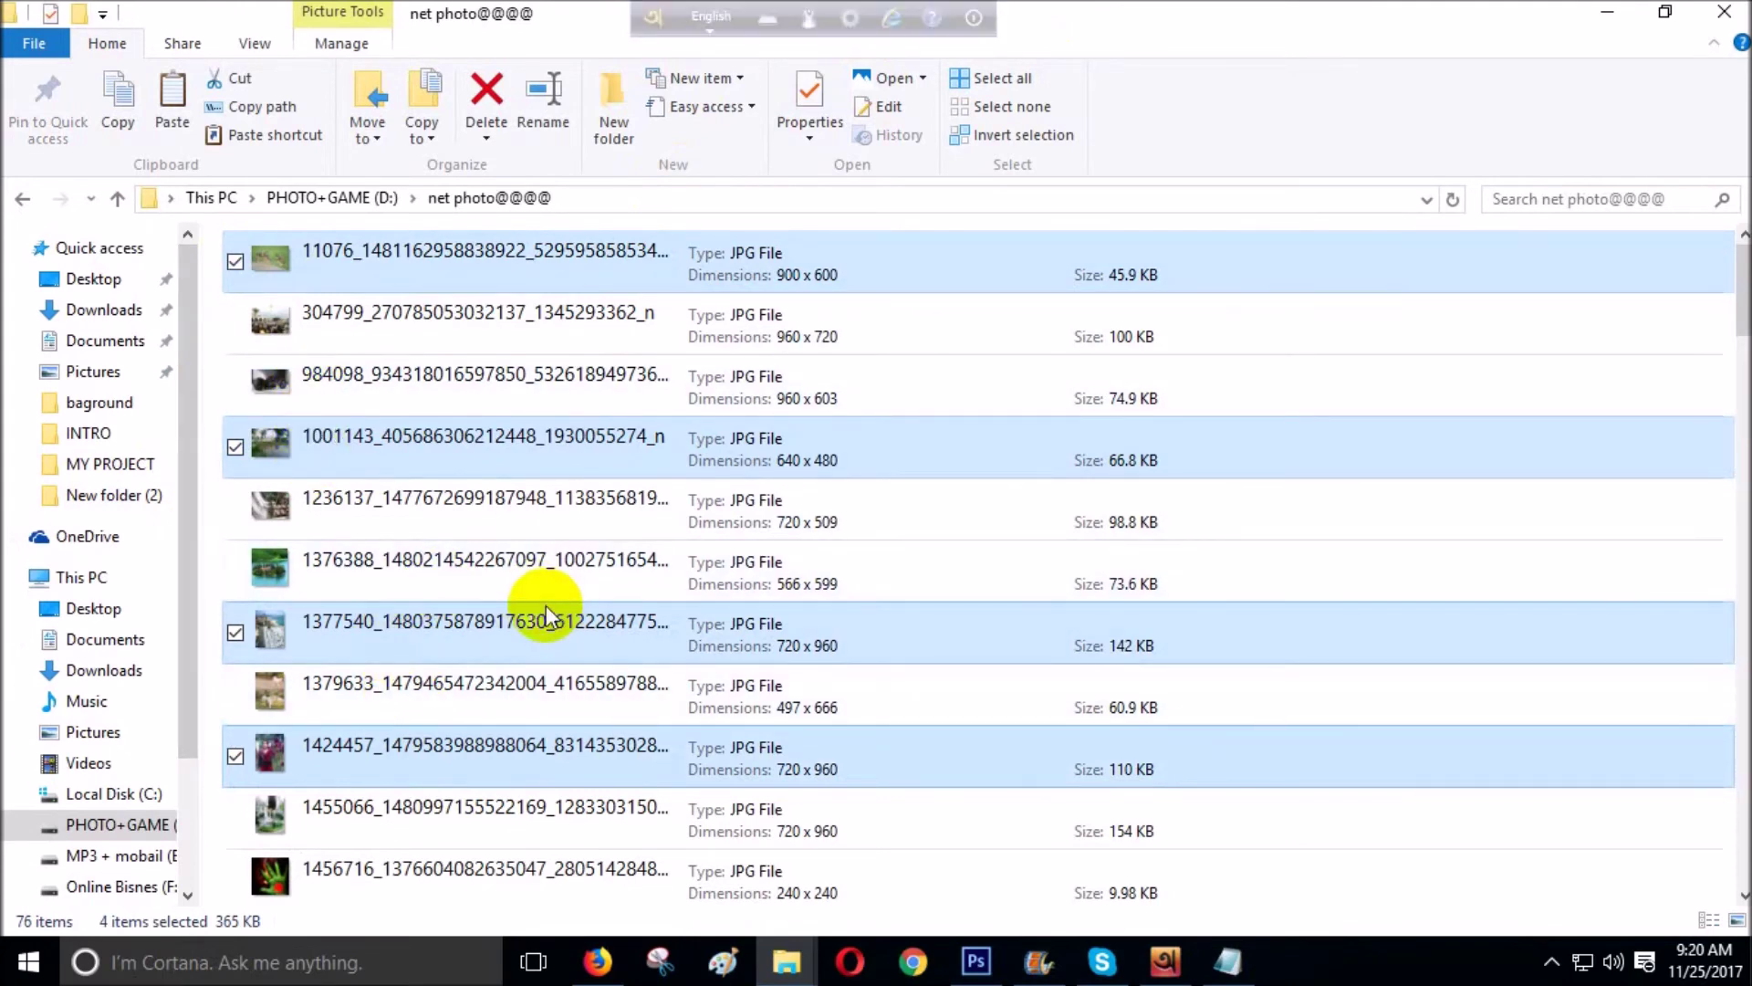
scroll(548, 616, down, 5)
scroll(511, 614, up, 4)
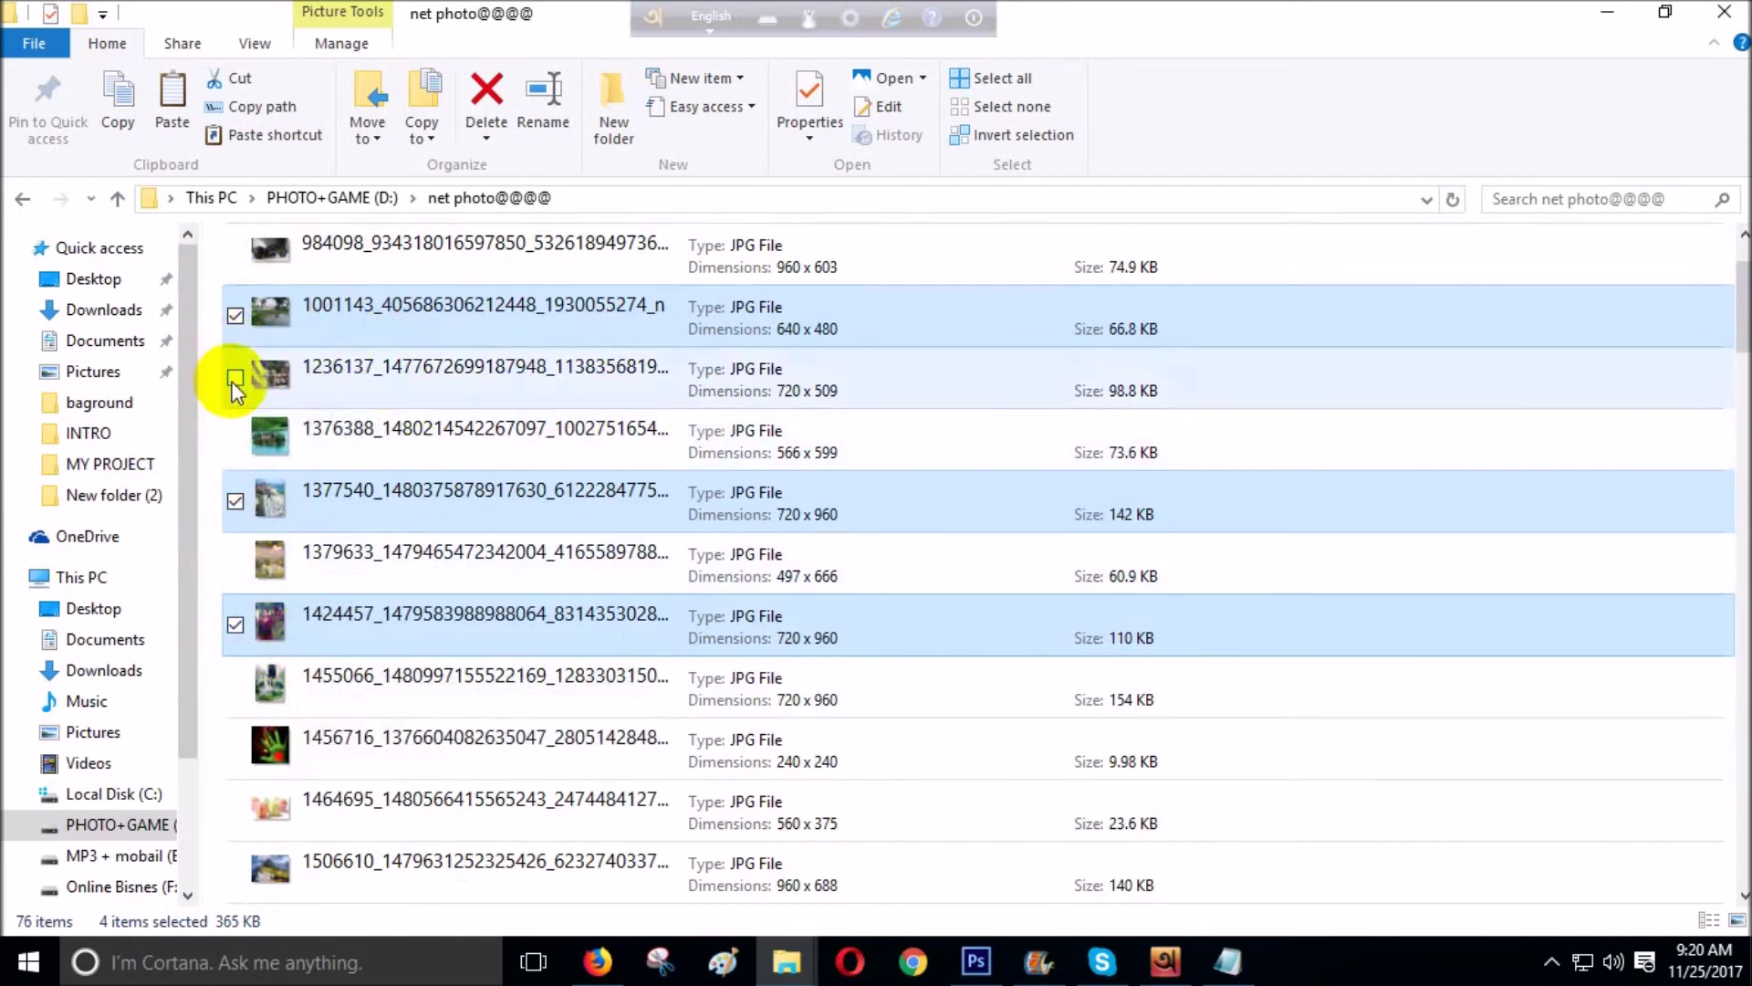
click(234, 379)
click(235, 440)
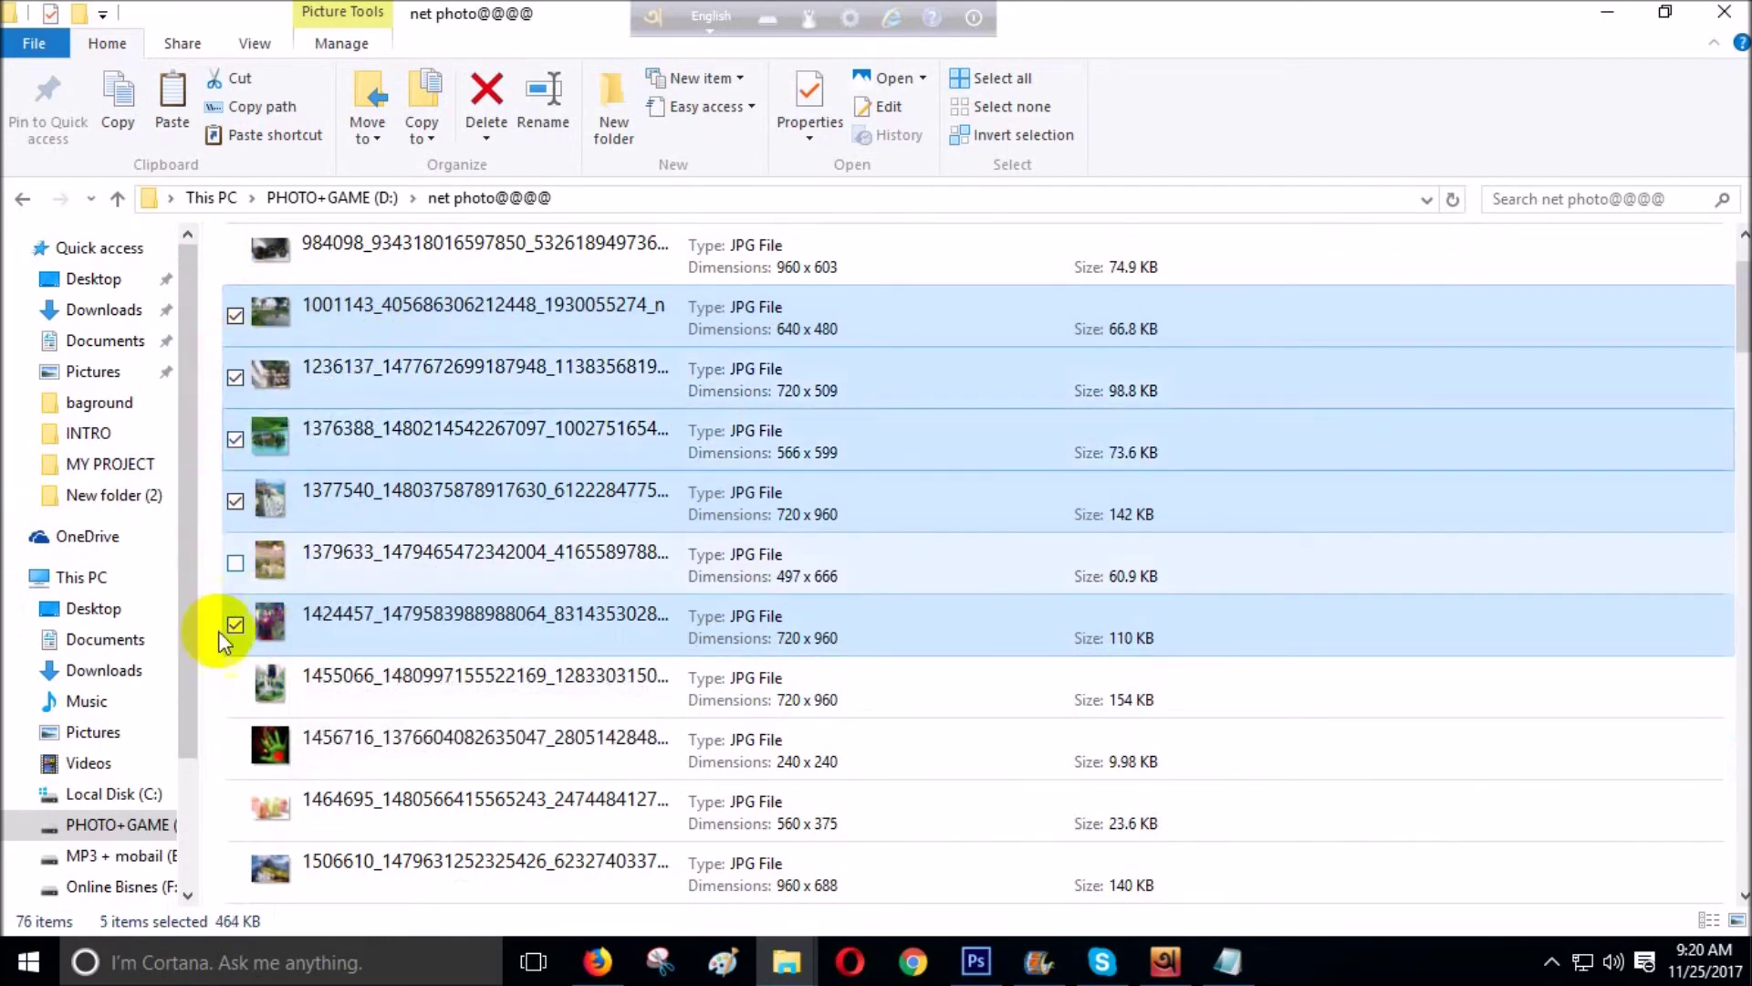
click(240, 562)
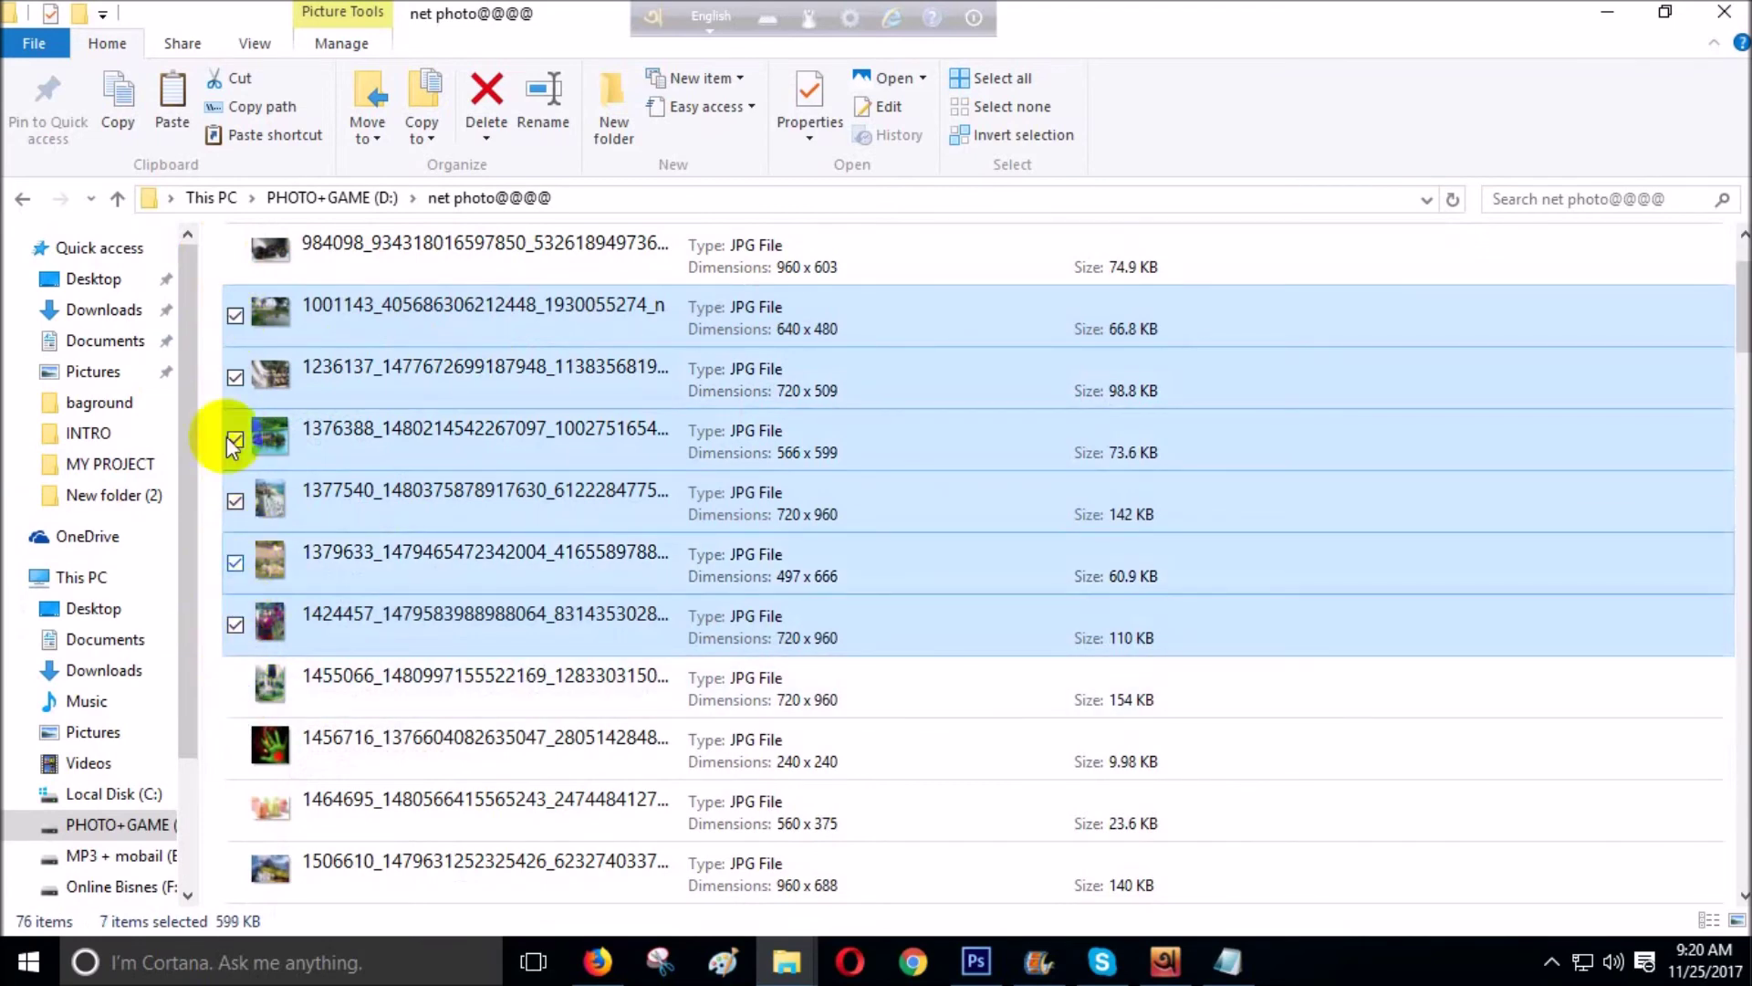
- Copy all the ticked pictures together and close the net photo@@@@ folder window
right_click(235, 315)
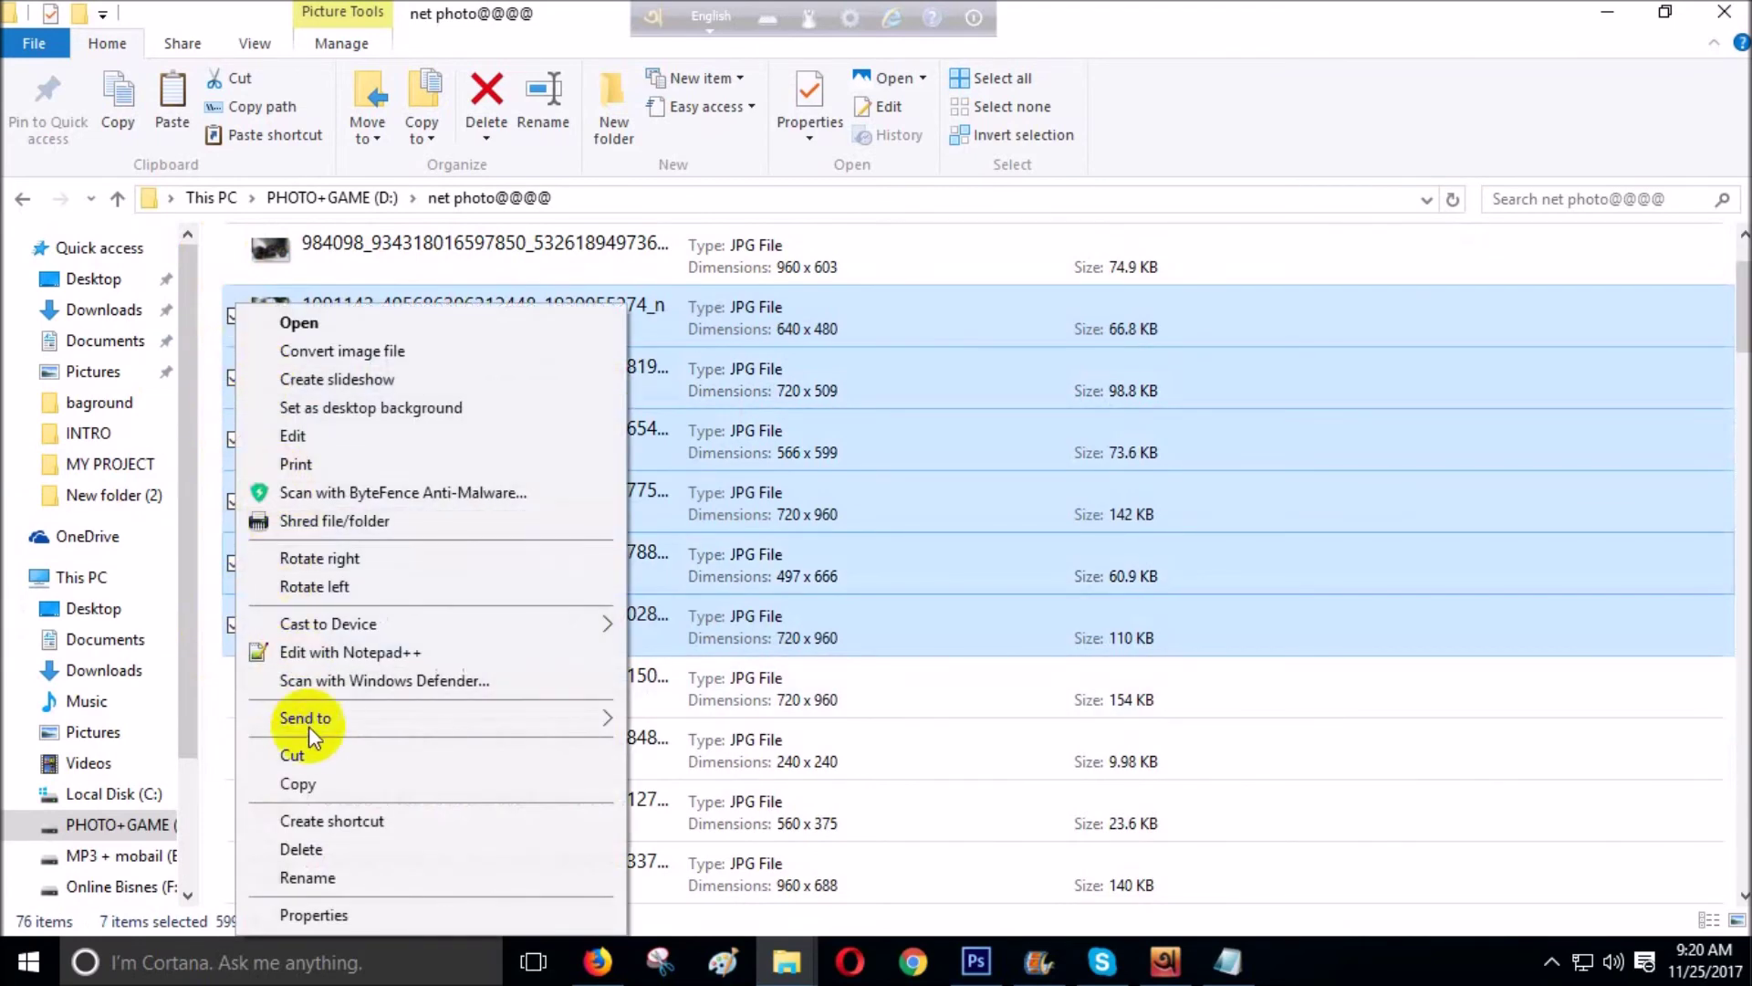
click(315, 782)
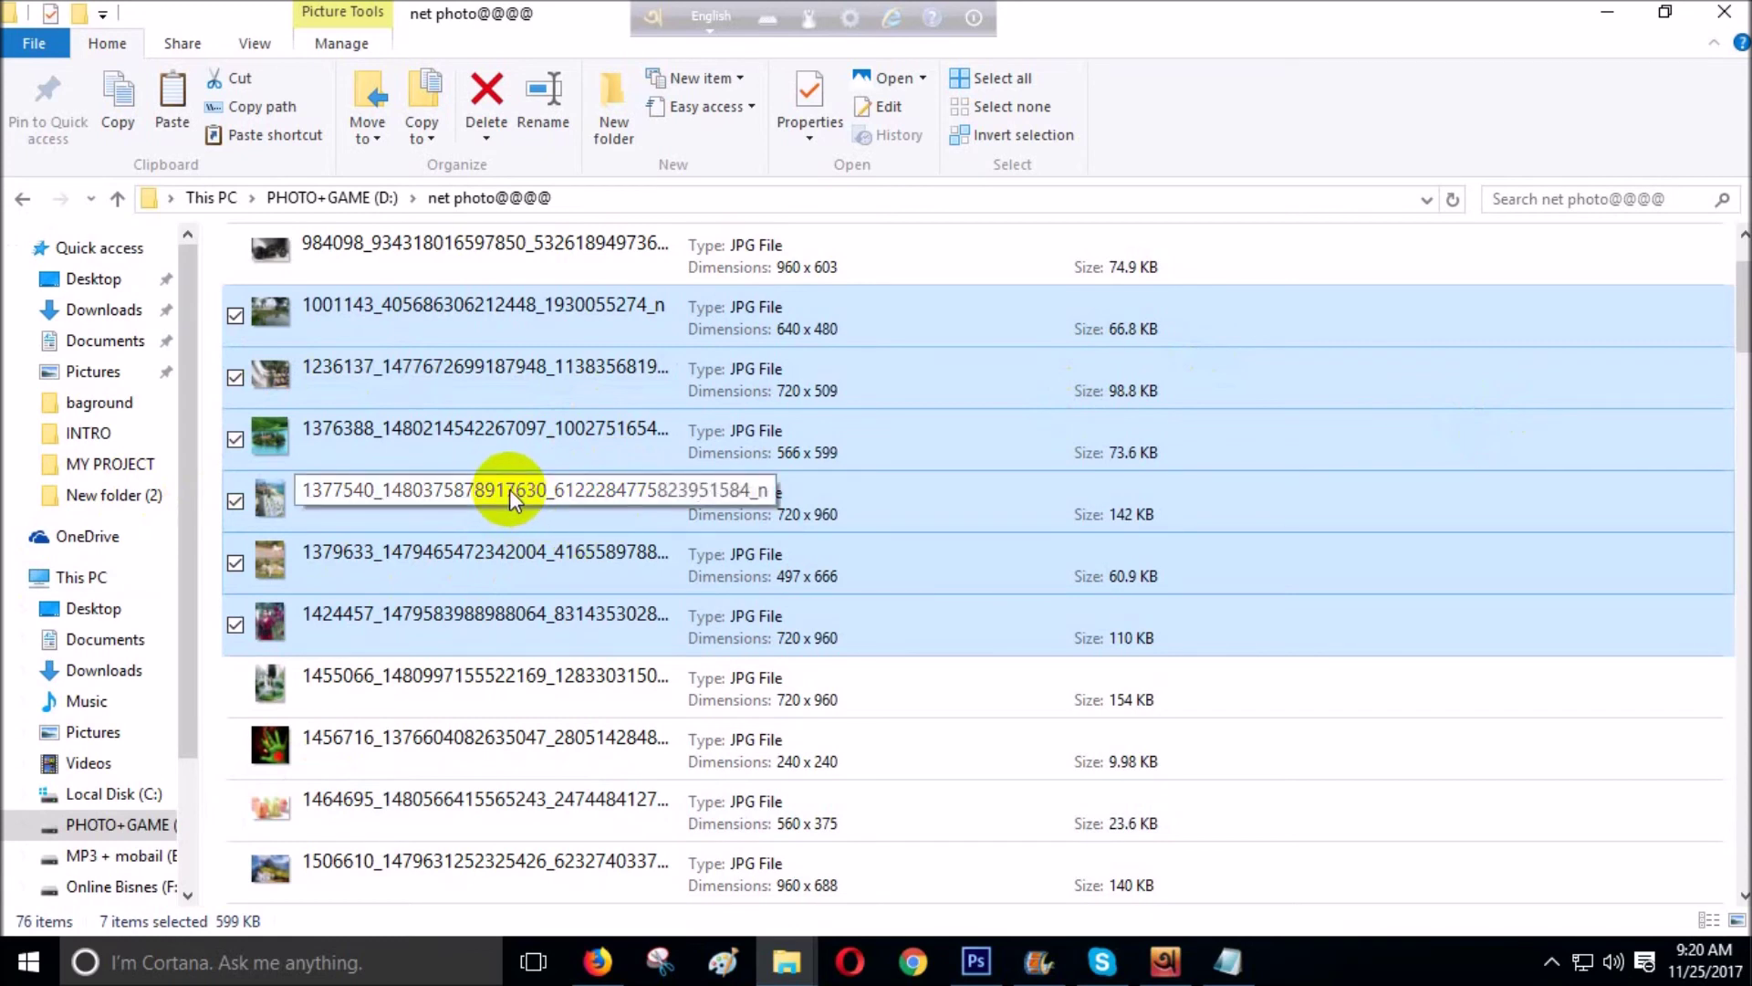
click(1723, 13)
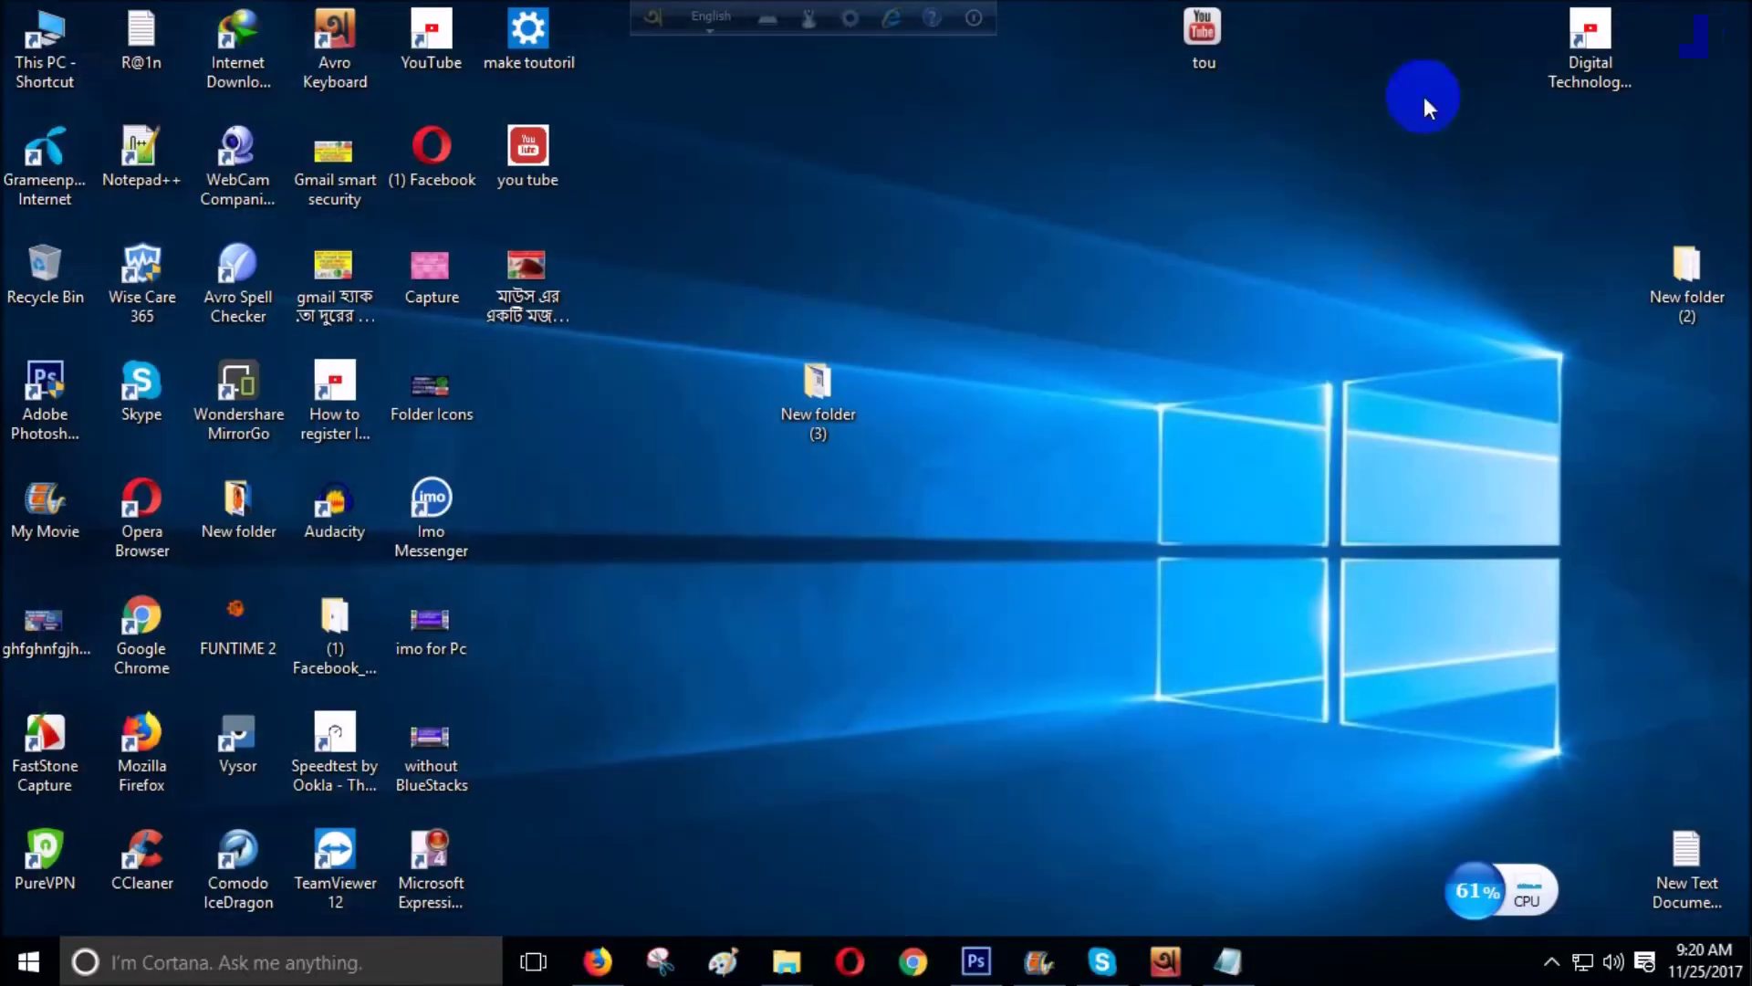